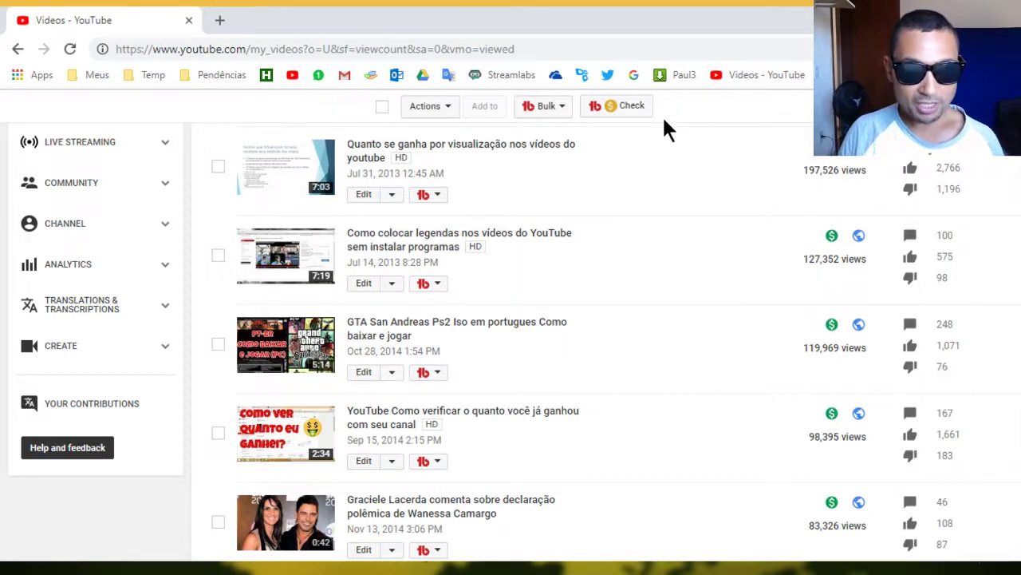
Look through the channel's most viewed videos and open YouTube's Advertise page.
scroll(511, 335, up, 3)
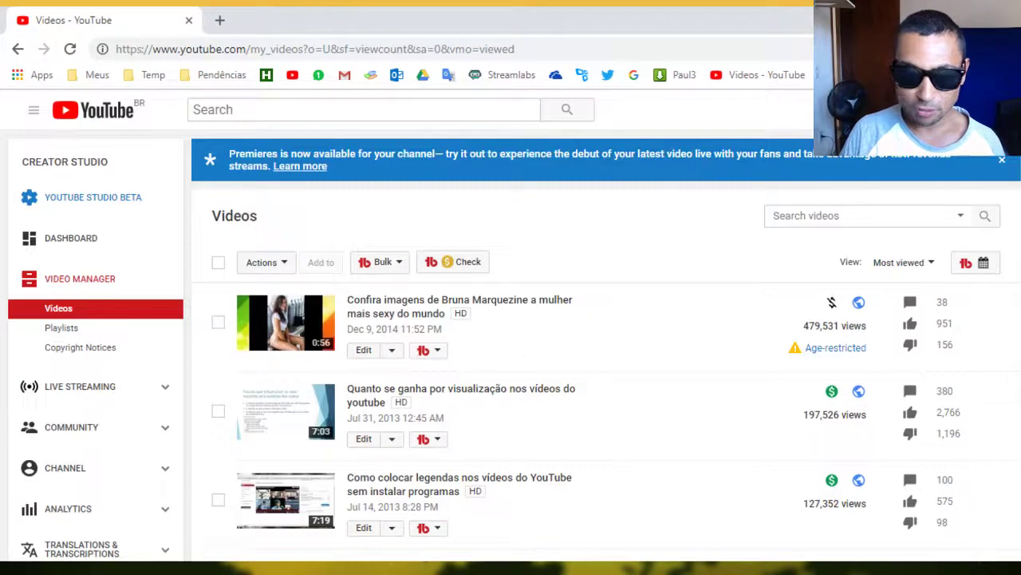
scroll(510, 335, down, 7)
scroll(511, 335, up, 1)
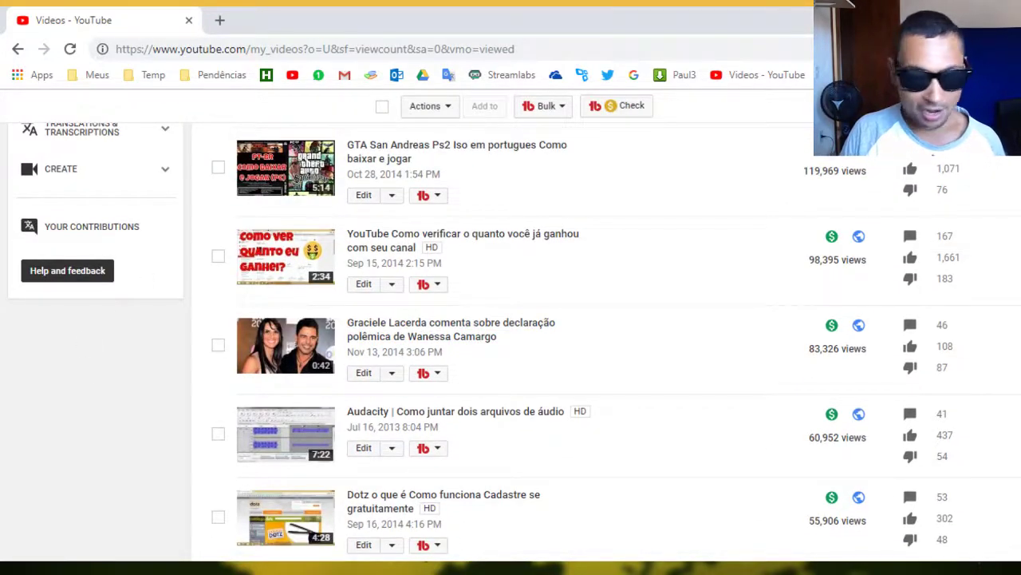
scroll(510, 336, down, 6)
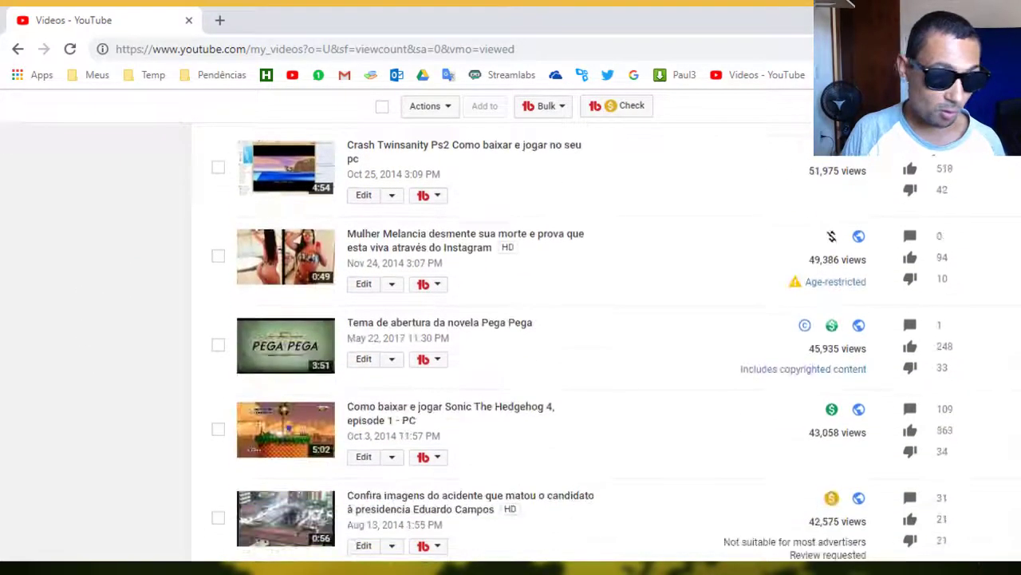
scroll(511, 335, down, 6)
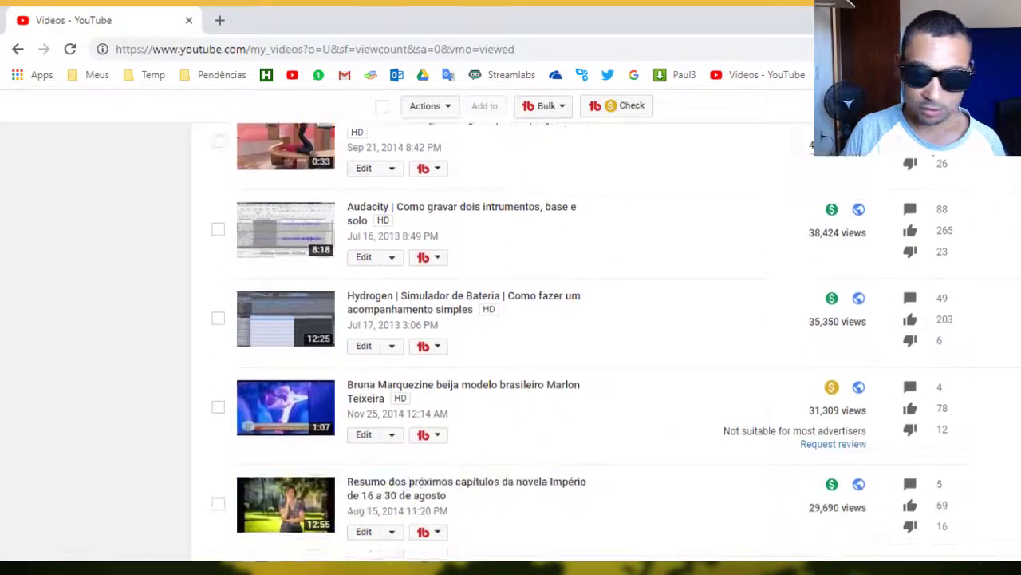
scroll(511, 335, down, 10)
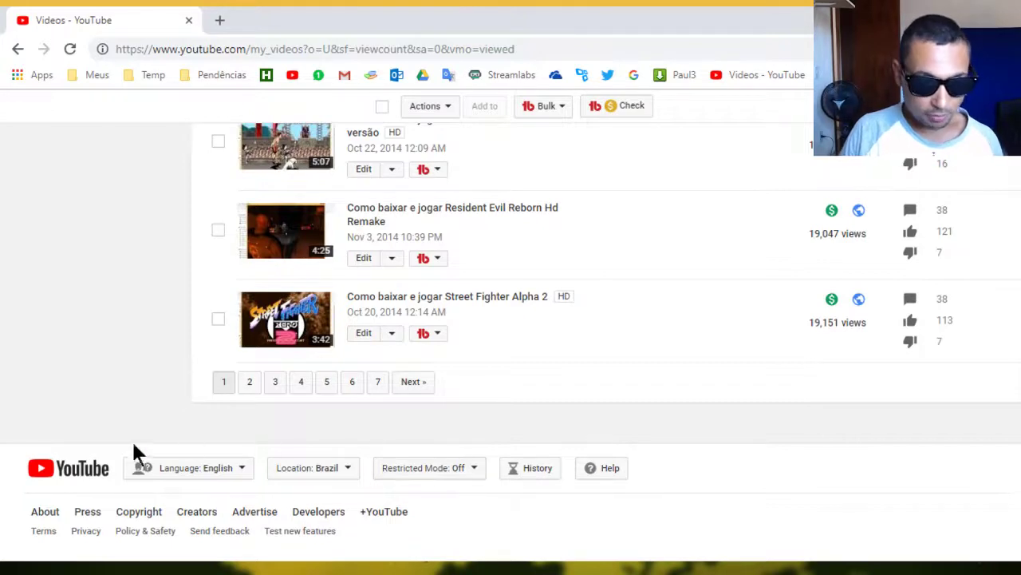
click(255, 515)
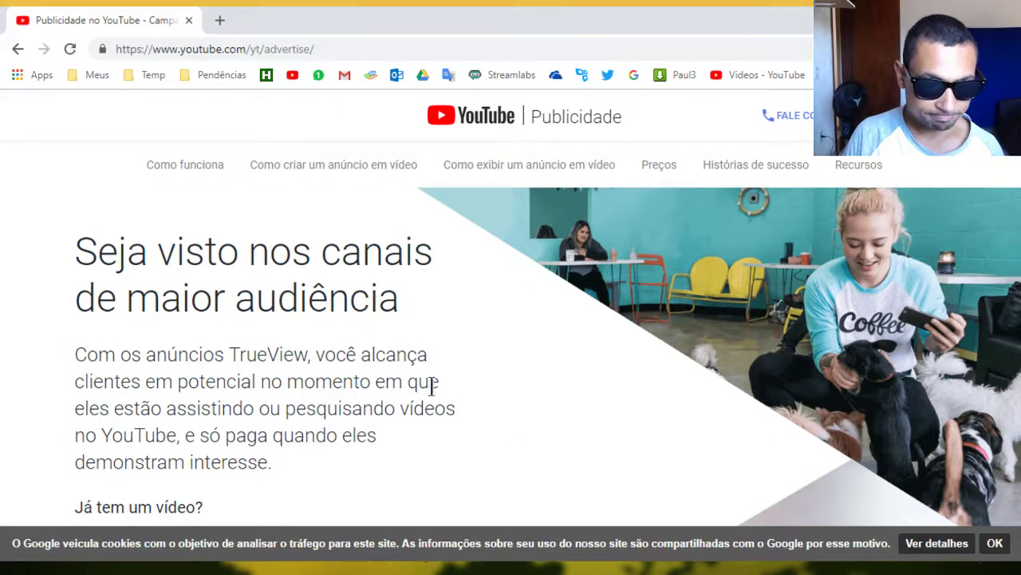
Start creating an ad from an existing video and proceed to the Google Ads video campaign form.
scroll(451, 338, down, 3)
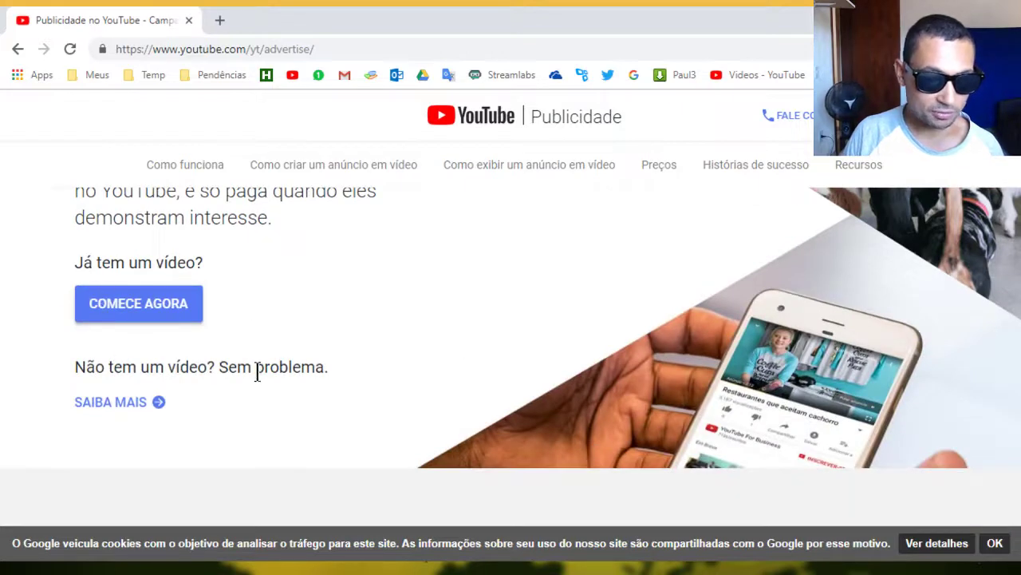
click(137, 303)
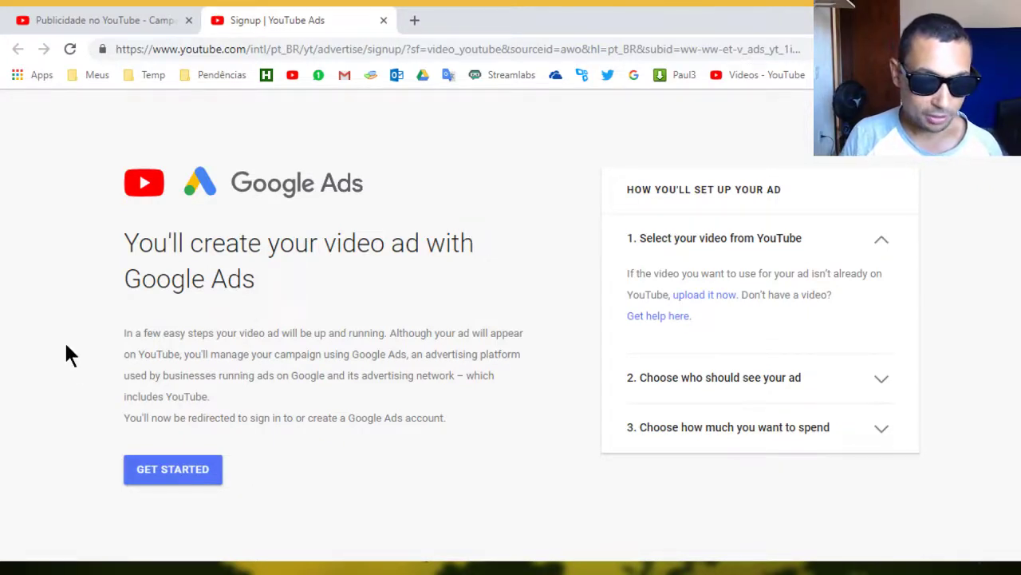
click(168, 479)
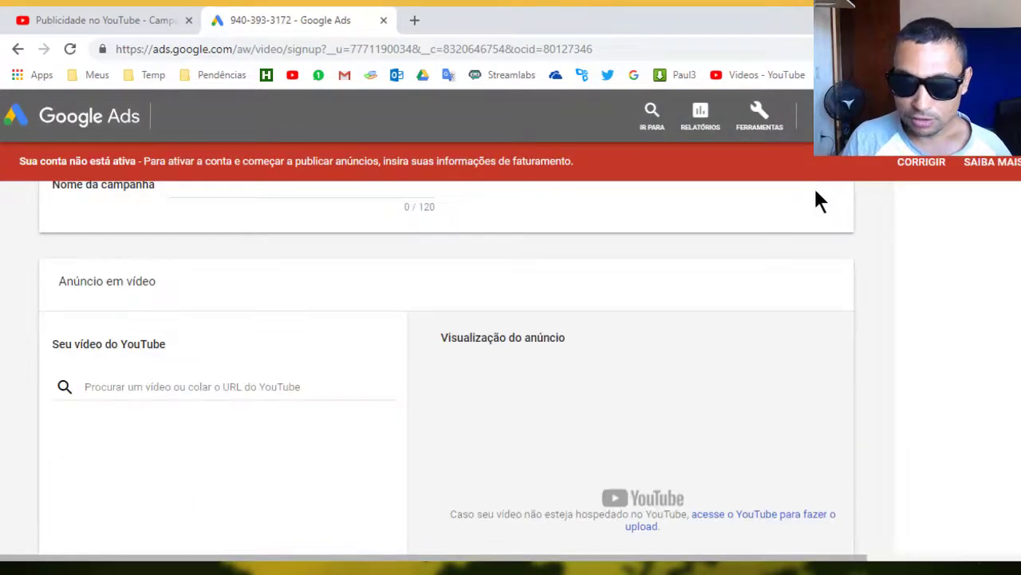
Name the new video campaign "teste".
scroll(565, 237, up, 2)
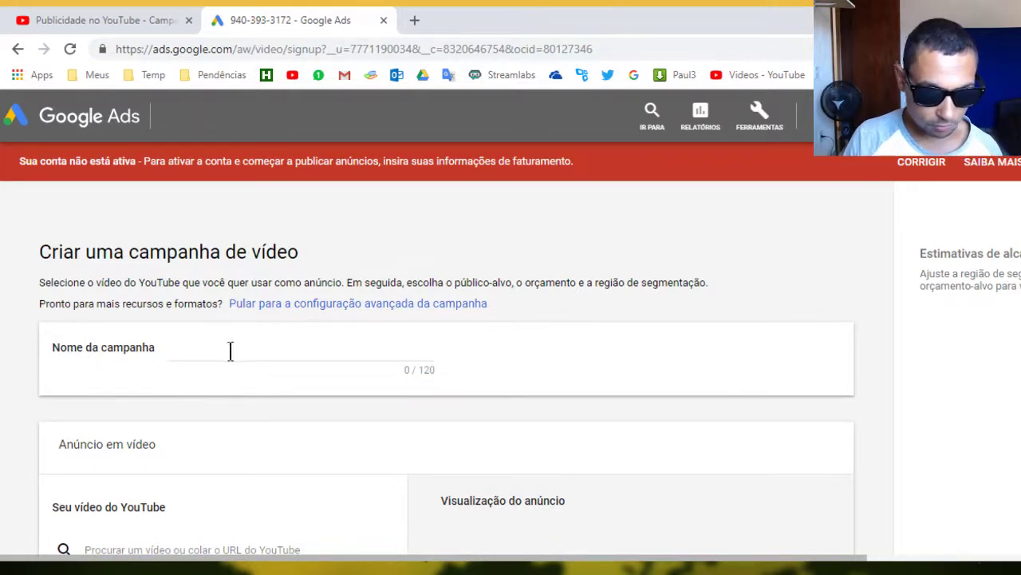
click(376, 358)
text(t)
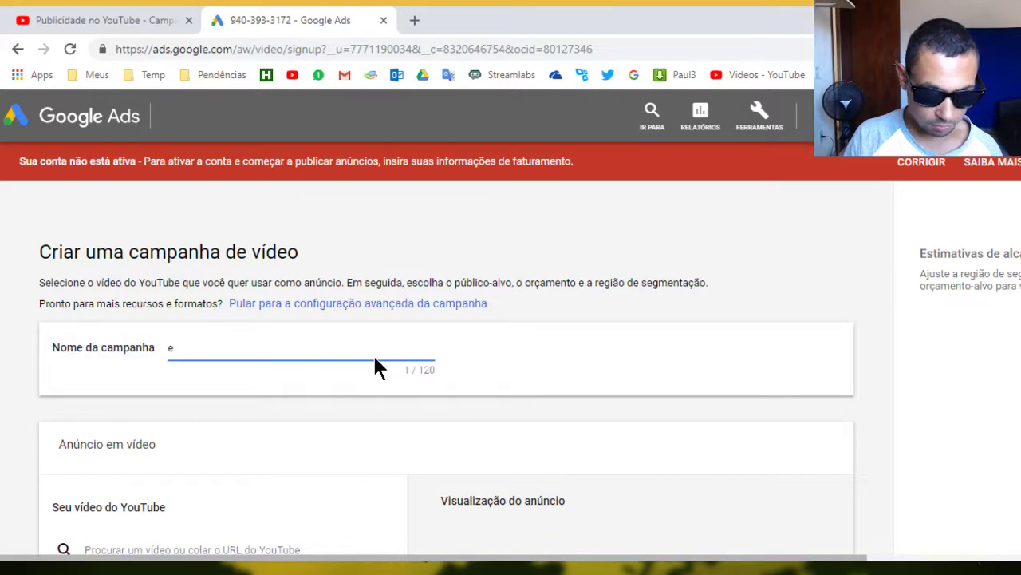
text(este)
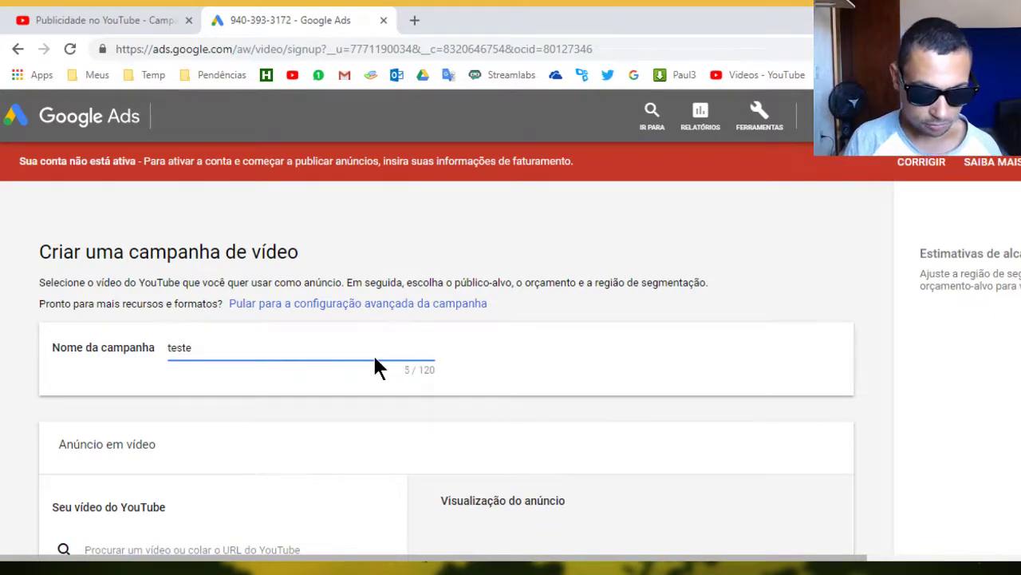
scroll(391, 363, down, 2)
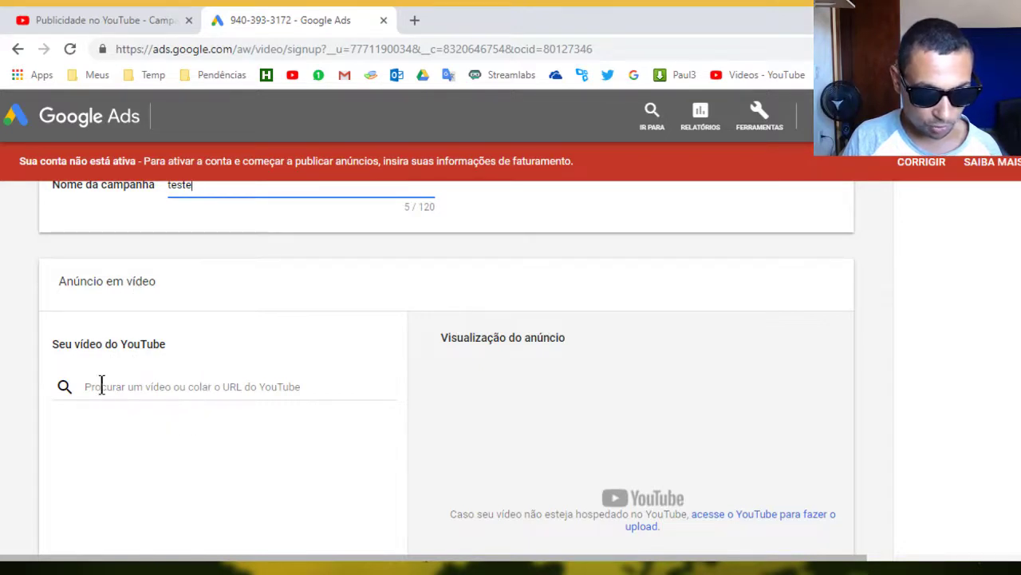
click(252, 390)
click(56, 17)
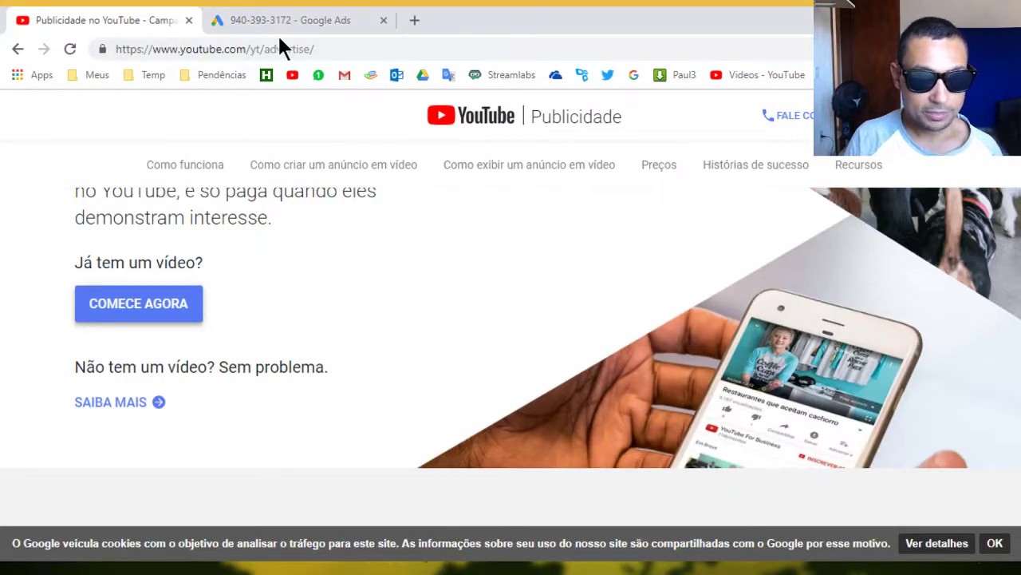
click(413, 22)
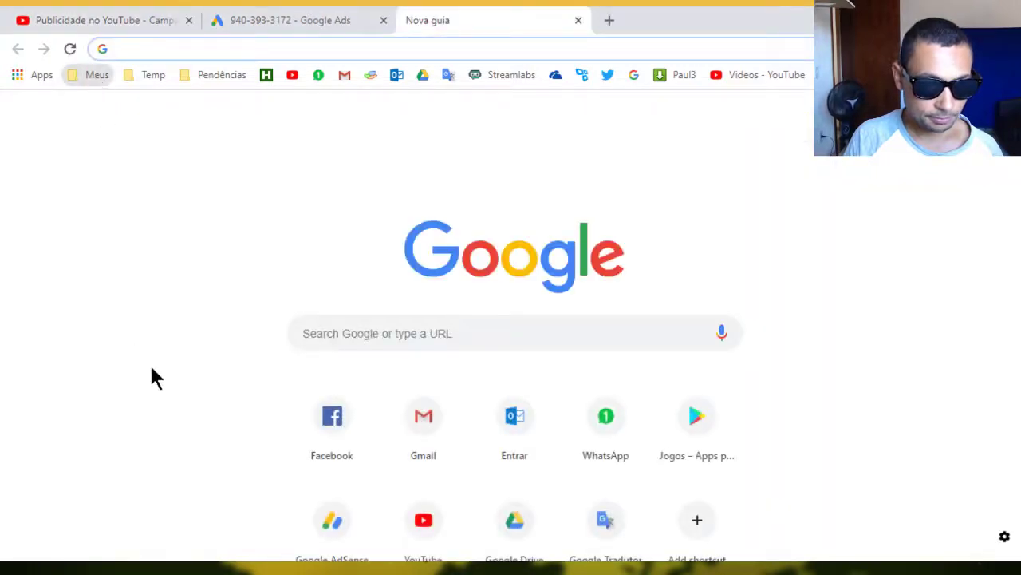
text(www.youtube.com/my_videos)
key(Return)
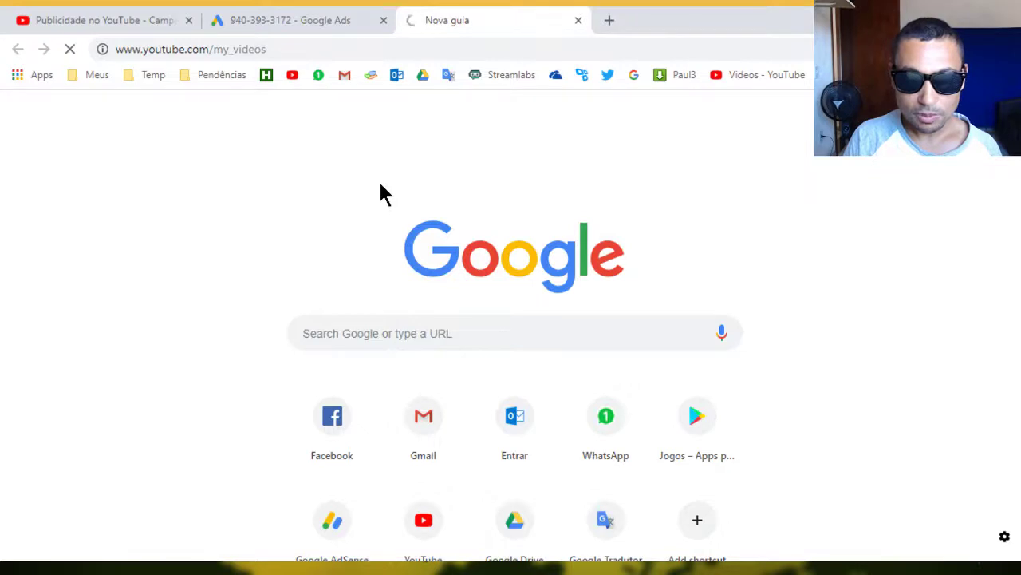
click(608, 22)
text(https://www.youtube.com/watch?v=tq7e7GnF2JM)
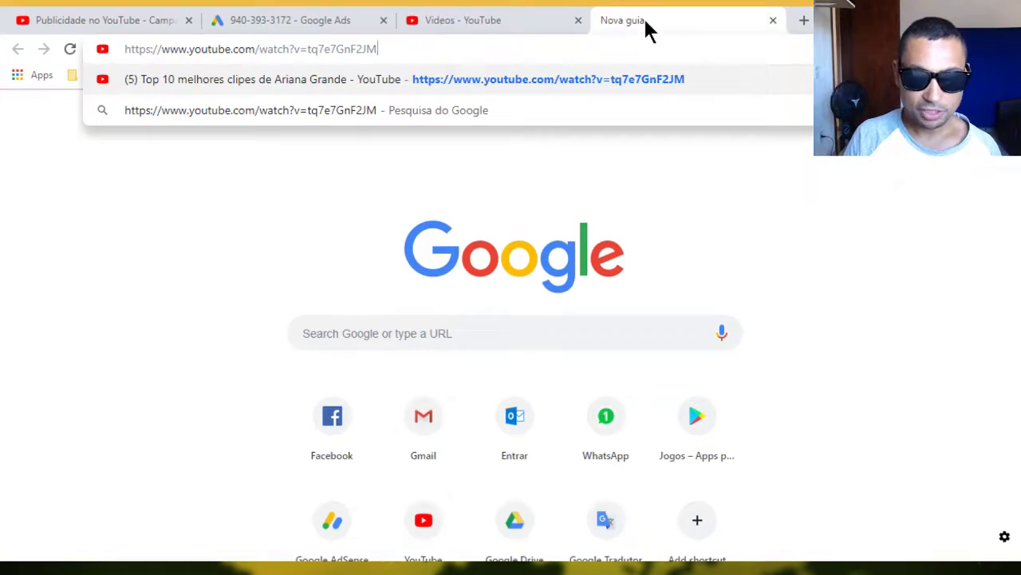
click(773, 20)
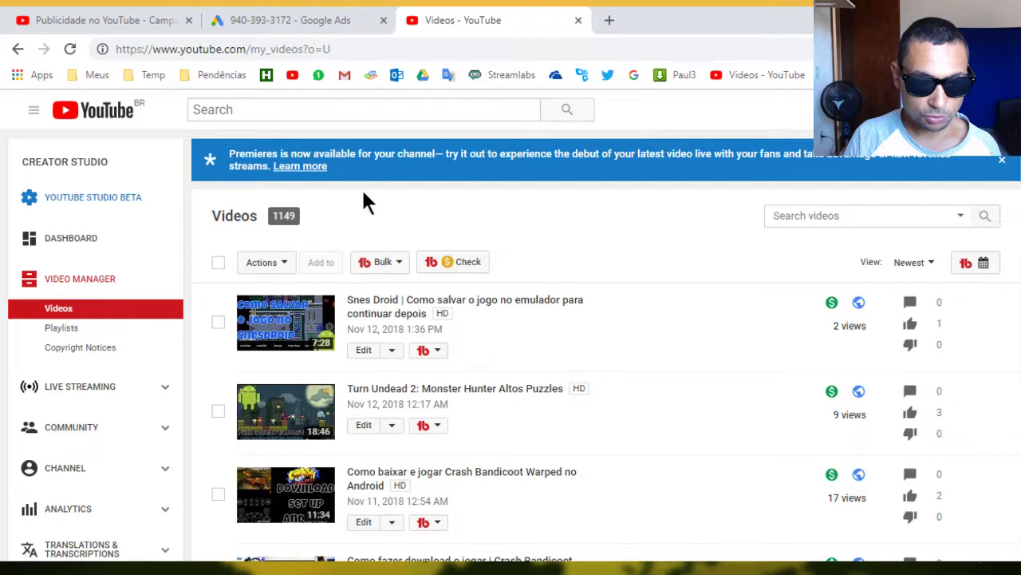
Return to the Google Ads campaign form and paste the copied Snes Droid video URL as the ad's YouTube video.
click(91, 17)
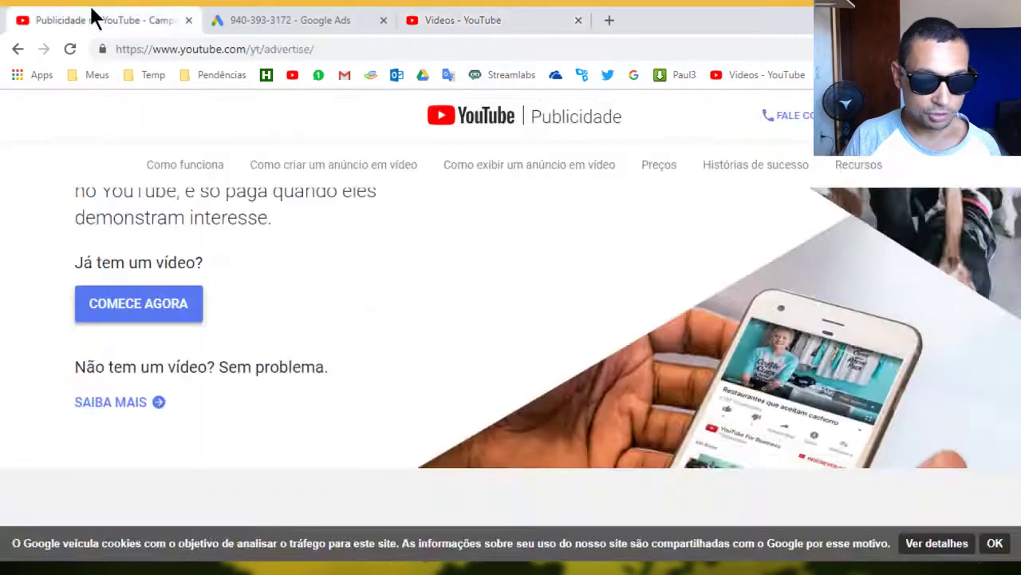
click(274, 18)
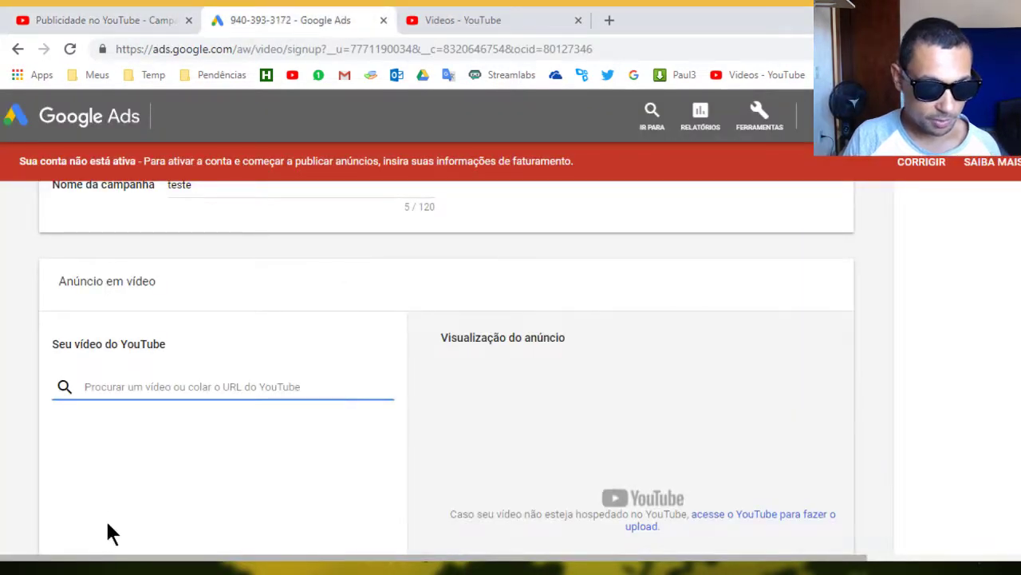
key(ctrl+v)
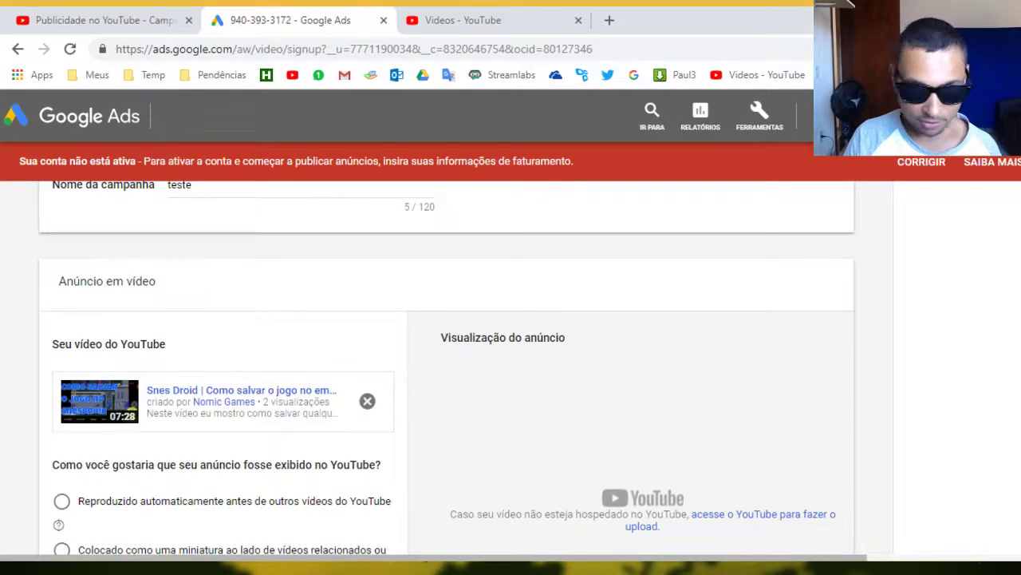
Set the ad to play automatically before other YouTube videos and to be shown only on YouTube ("Somente no YouTube").
scroll(447, 367, down, 3)
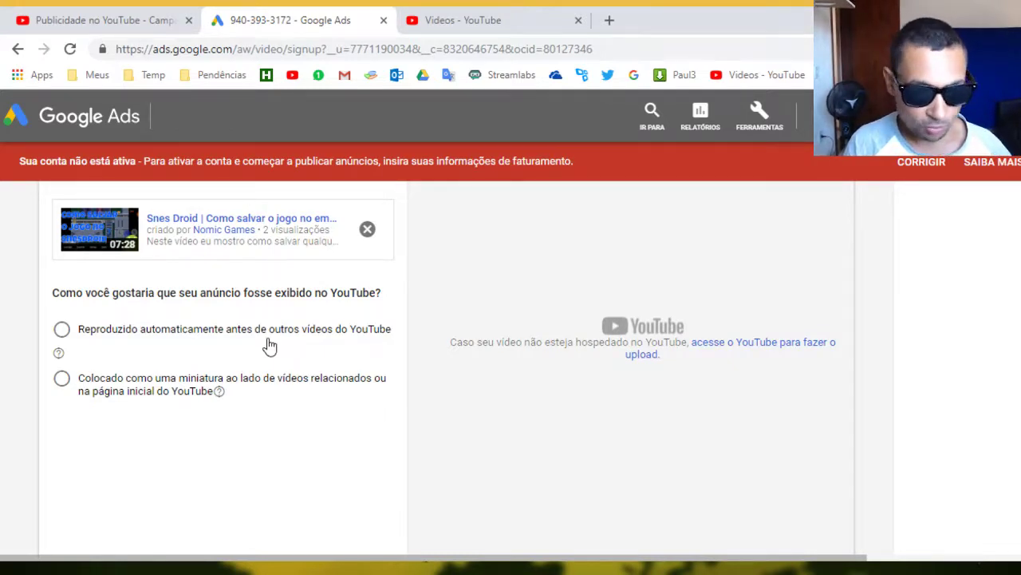
click(63, 334)
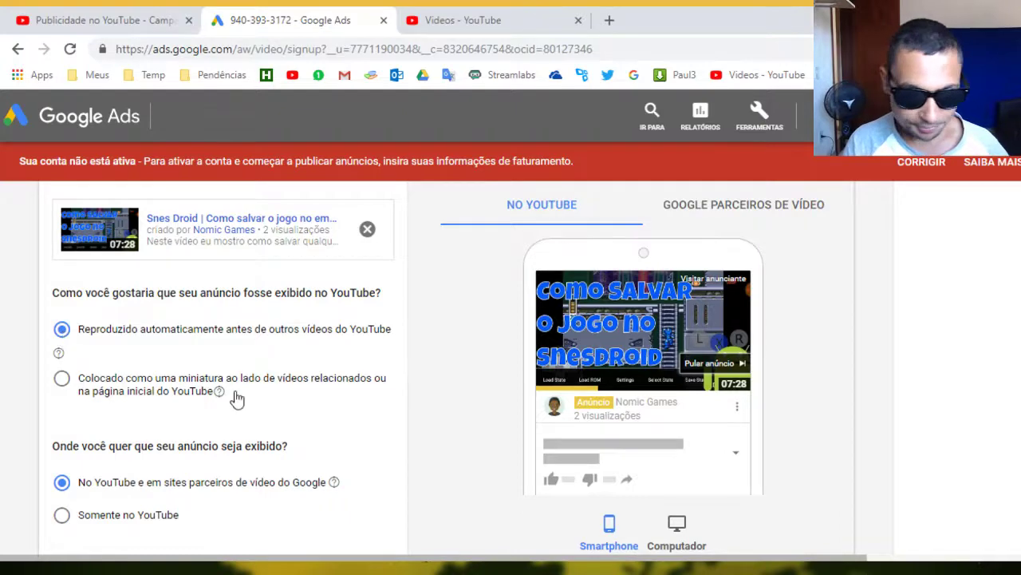
scroll(210, 395, down, 2)
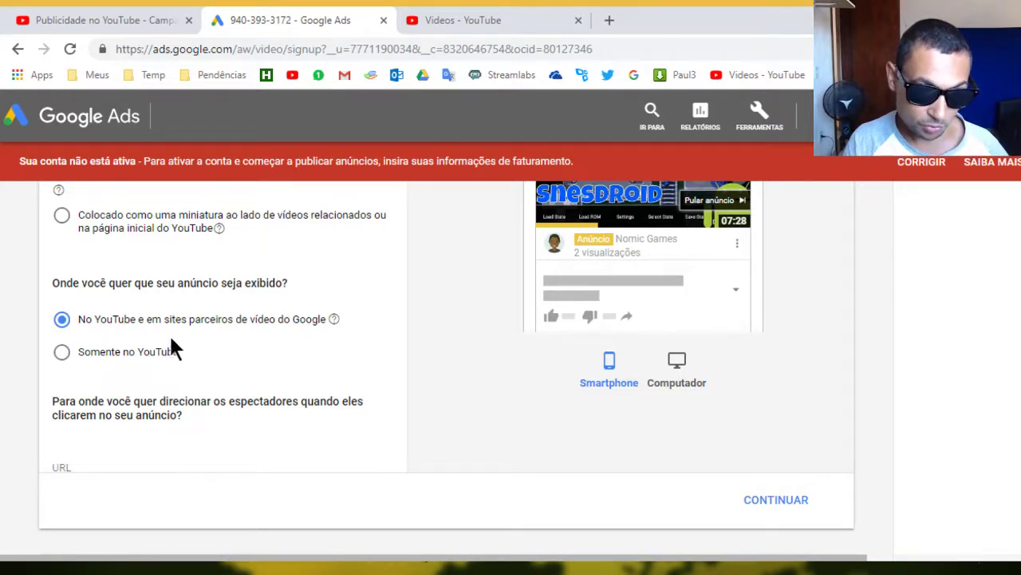
click(62, 353)
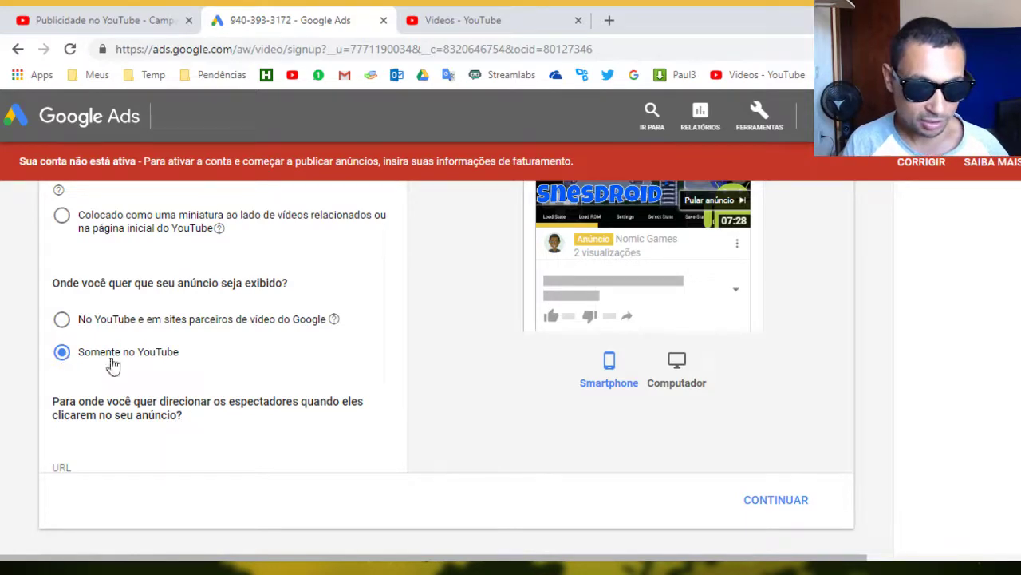
scroll(258, 375, down, 1)
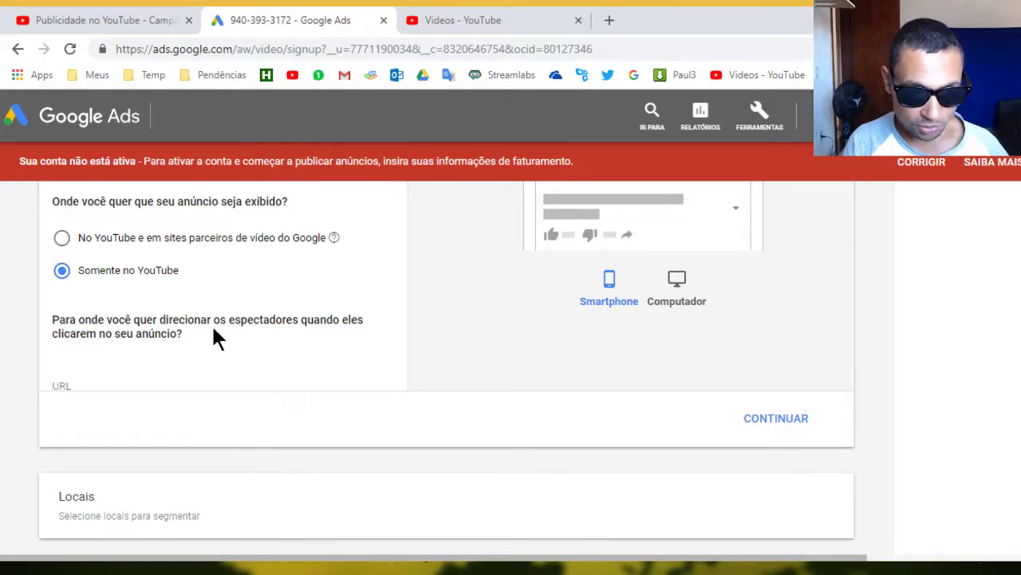
click(102, 385)
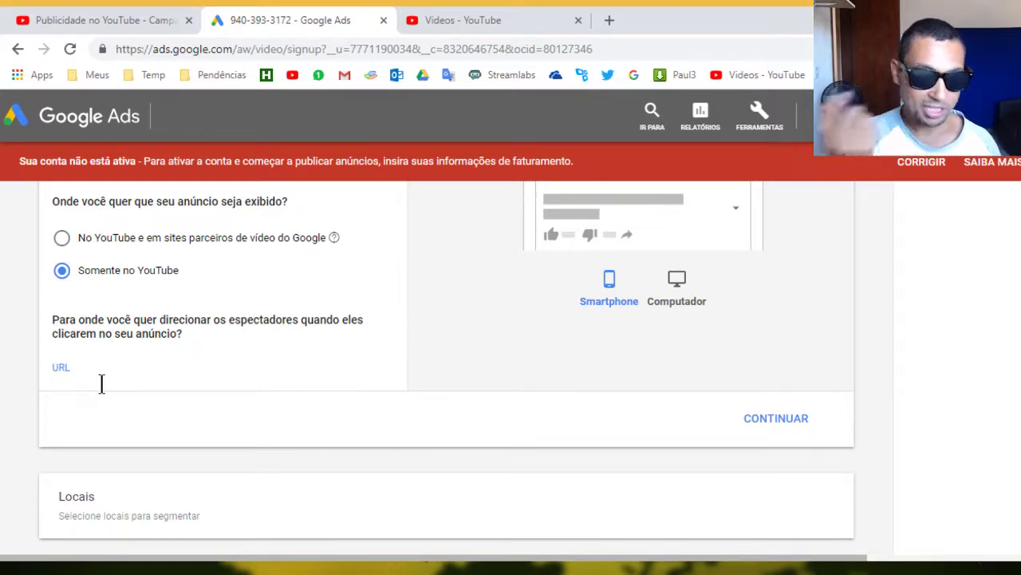
text(www)
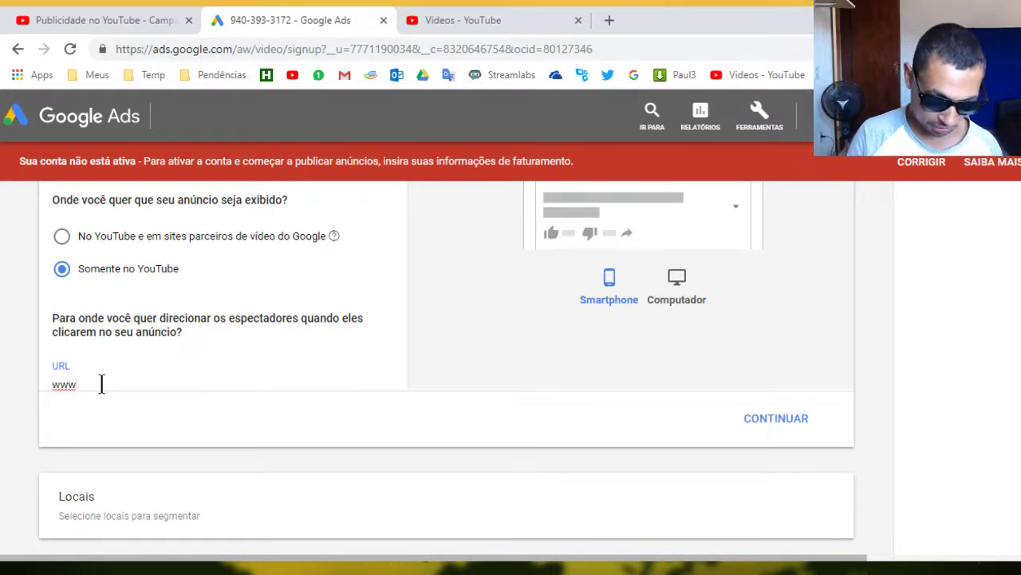
text(.sonae.com)
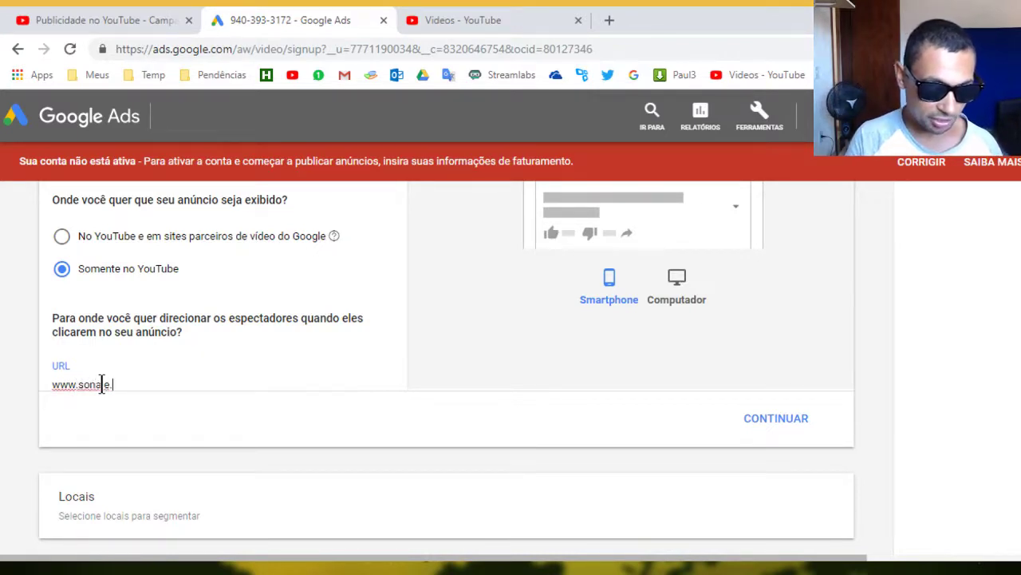
click(102, 384)
text(j)
scroll(264, 352, down, 2)
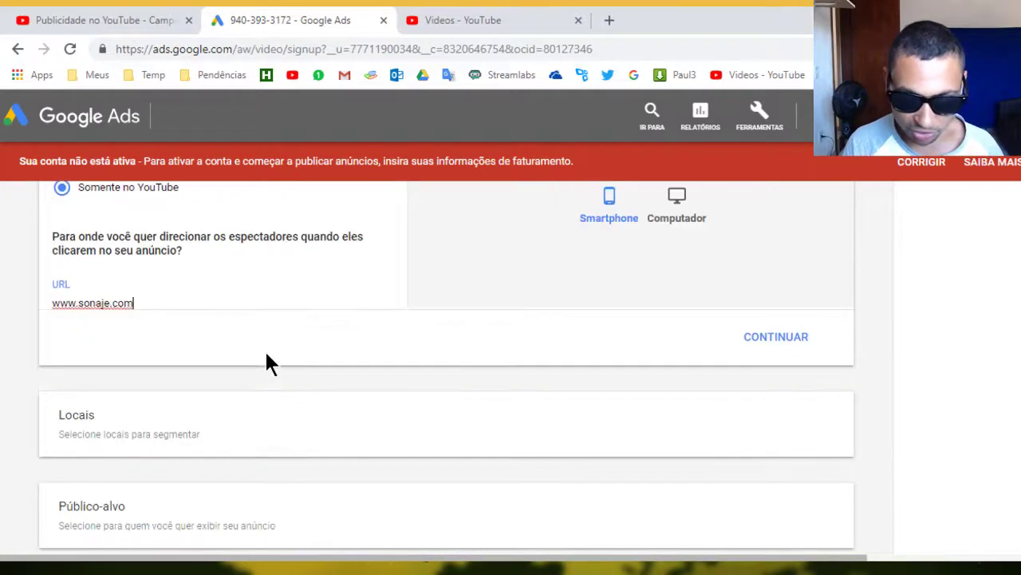
Move on to the Locais section of the campaign form and add Brasil as the target region.
click(171, 351)
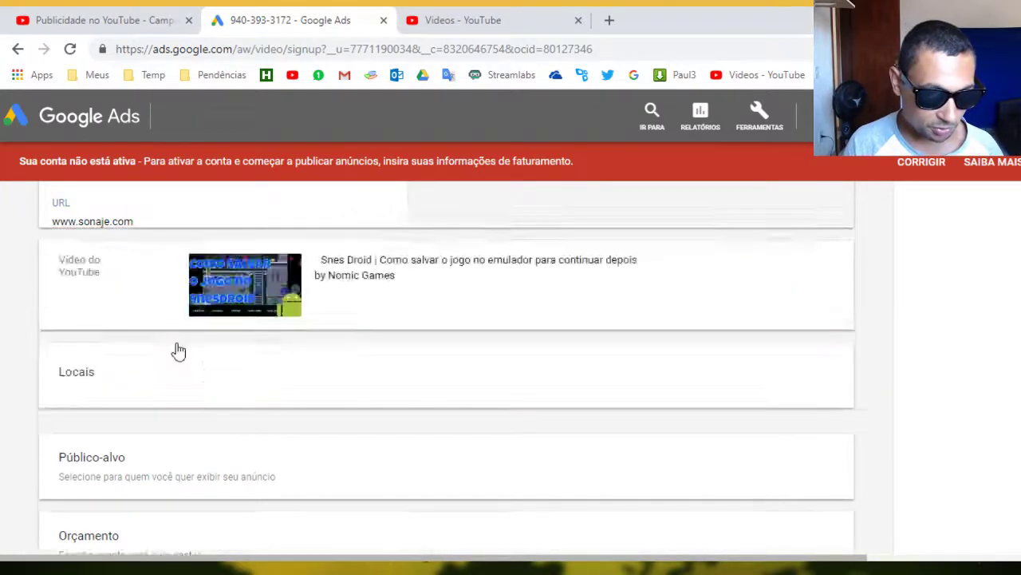
scroll(195, 331, down, 2)
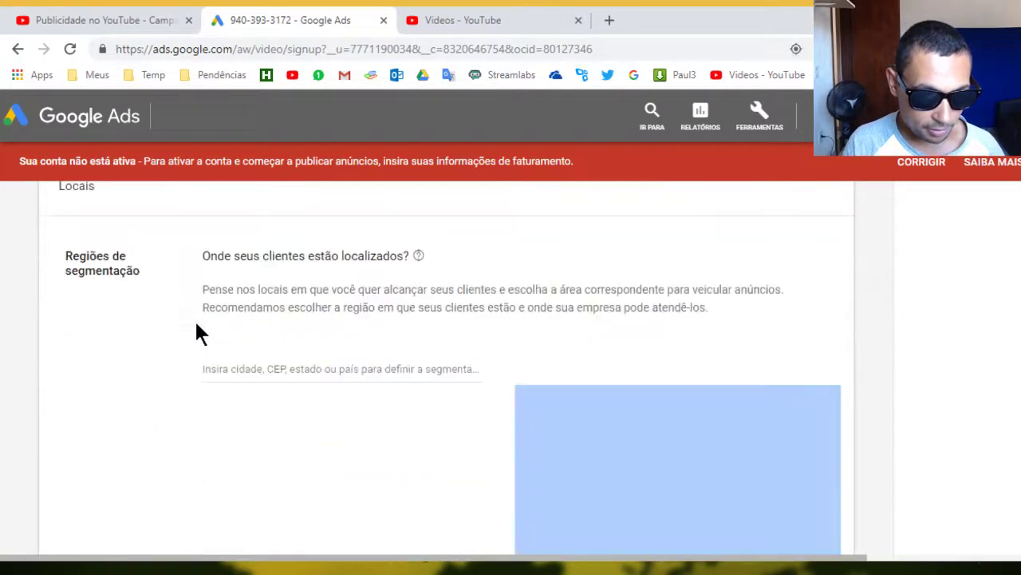
scroll(200, 315, down, 2)
scroll(203, 312, down, 1)
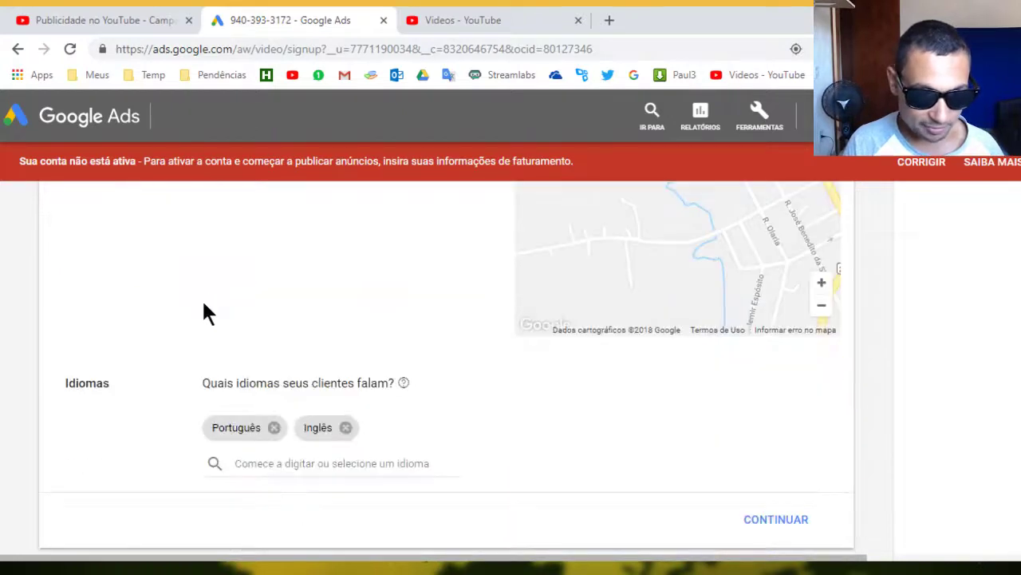
scroll(205, 312, down, 2)
scroll(206, 312, up, 2)
scroll(216, 330, up, 3)
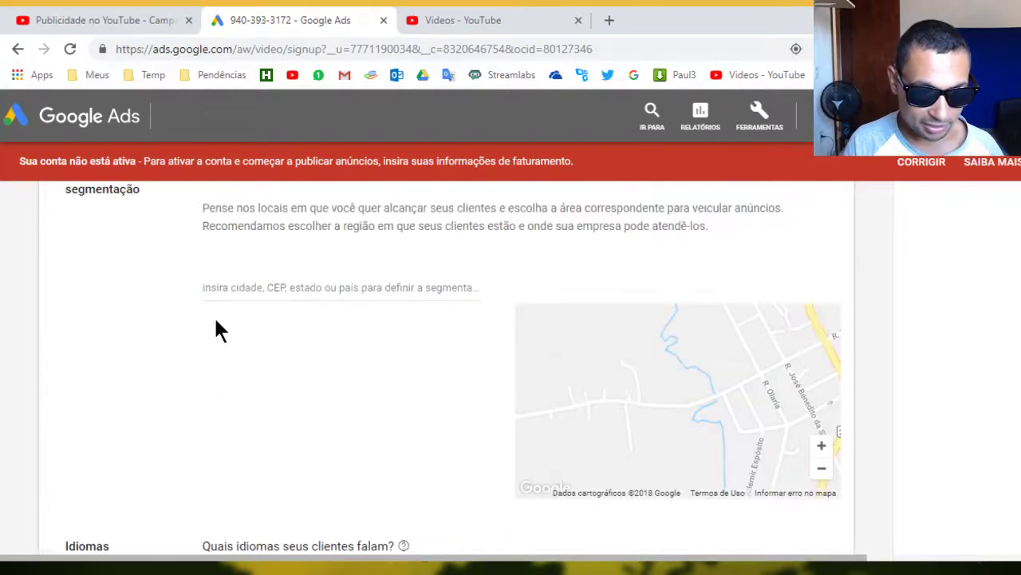
click(345, 373)
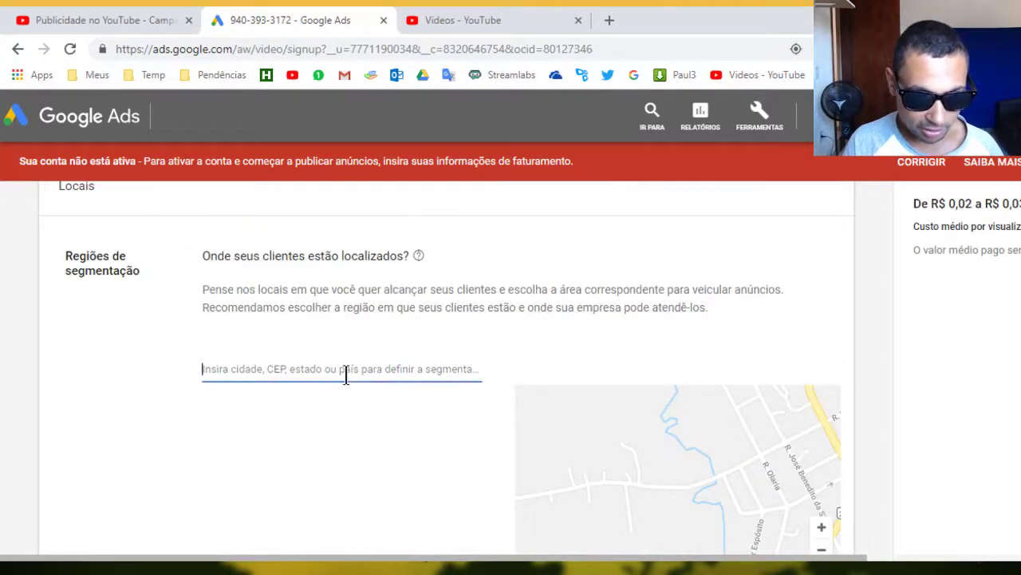
text(brasil)
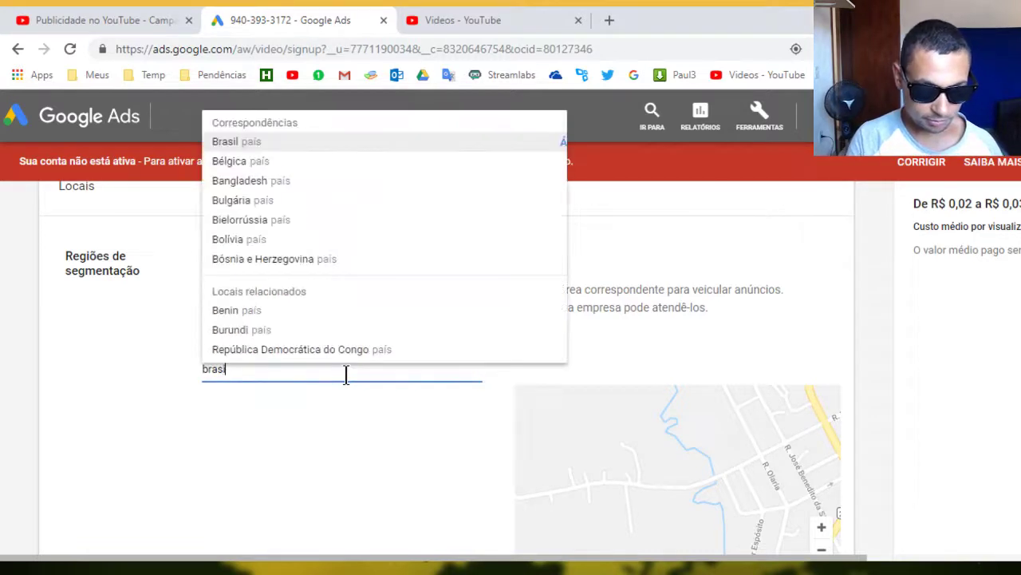
click(239, 142)
Keep Português and Inglês as the target languages and open the campaign's Orçamento section.
scroll(36, 388, down, 1)
scroll(38, 395, down, 1)
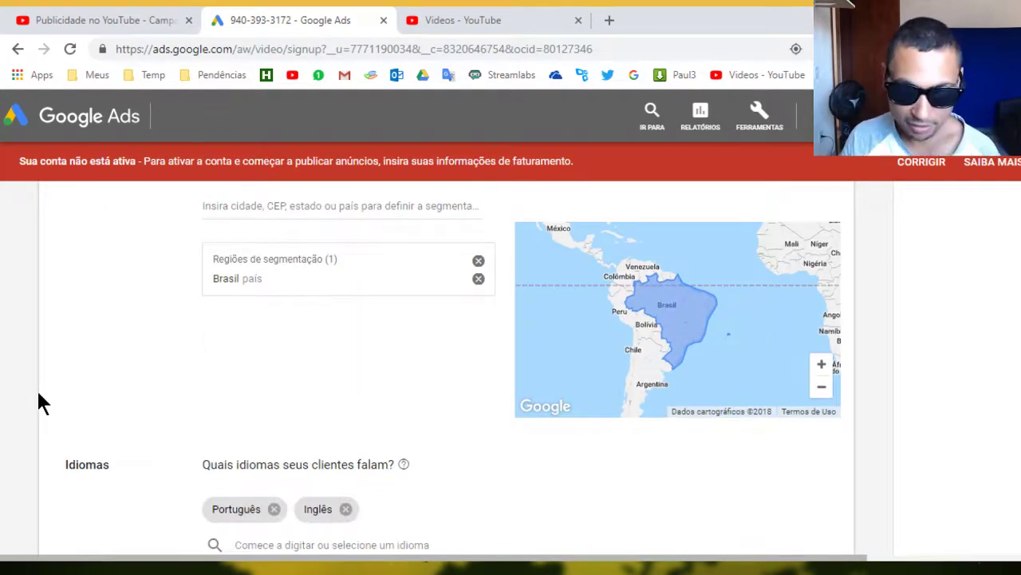
scroll(138, 351, down, 1)
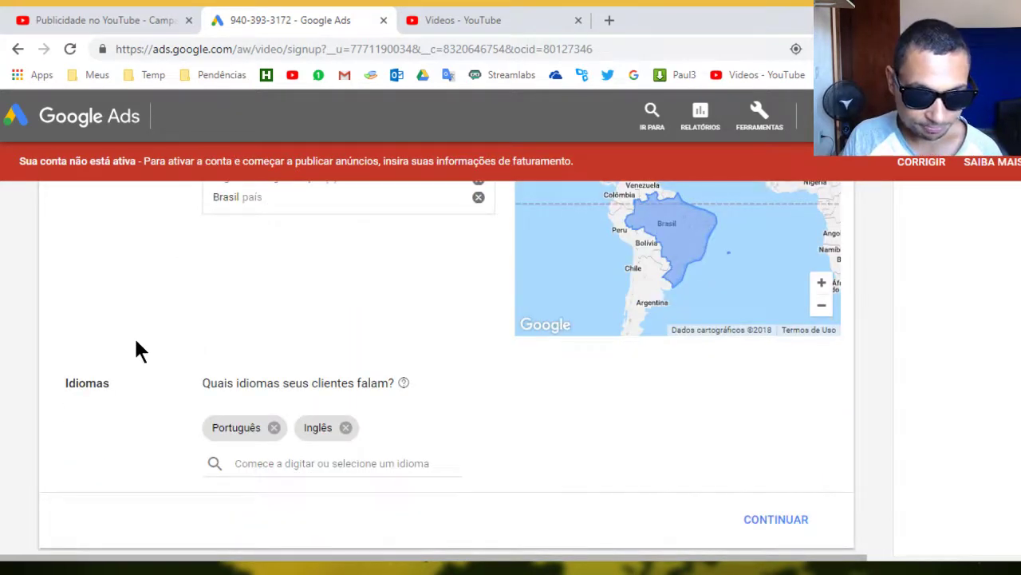
scroll(192, 343, down, 1)
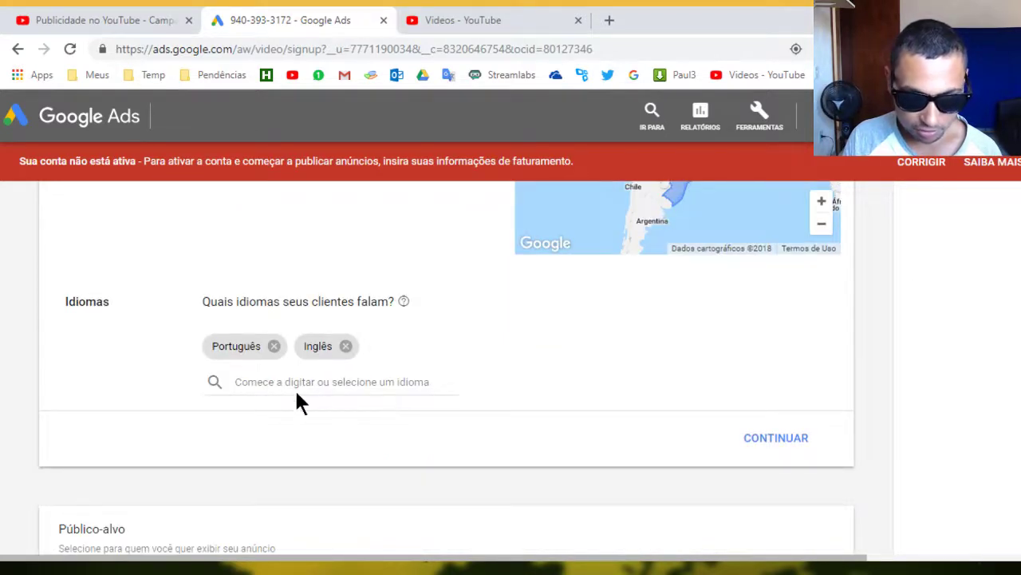
scroll(218, 367, down, 2)
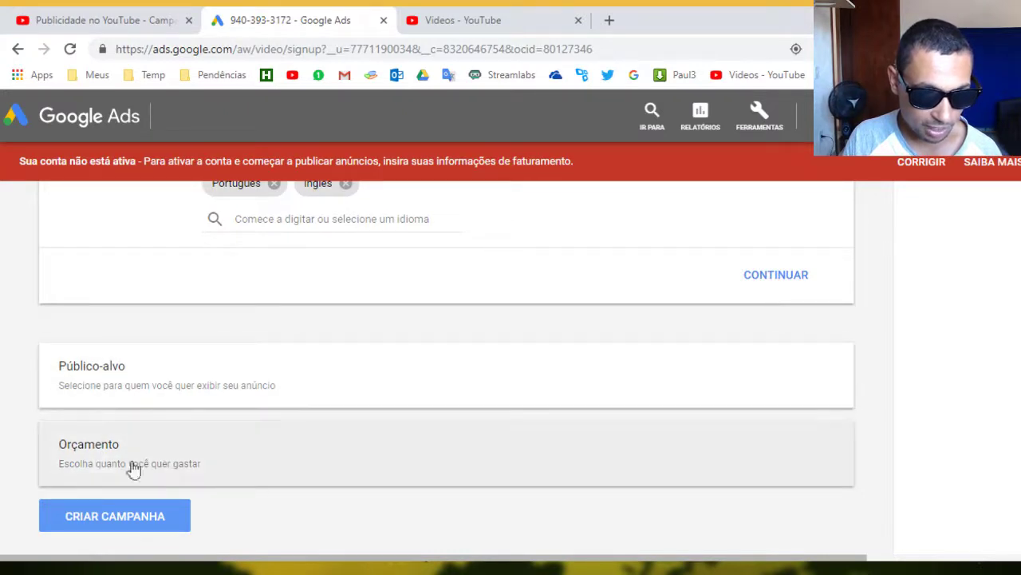
click(132, 463)
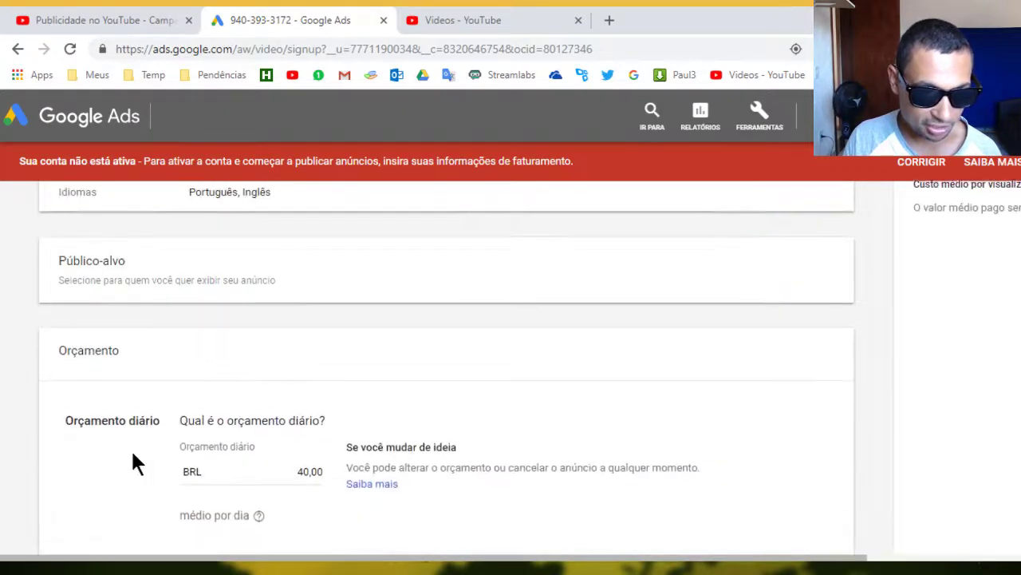
scroll(407, 349, down, 2)
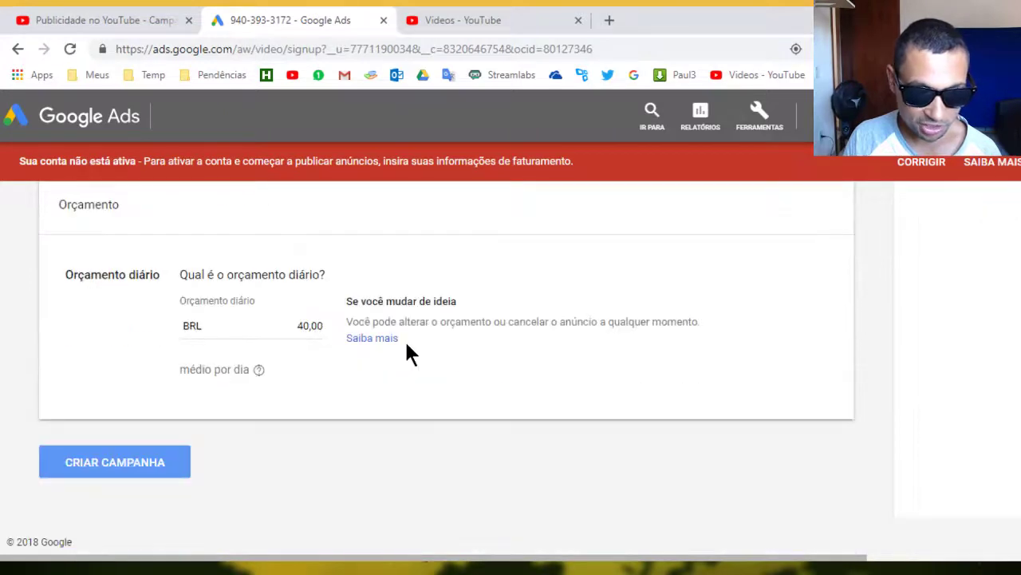
Review the campaign summary and examine the weekly reach estimates for the current budget and targeting.
scroll(403, 351, up, 2)
scroll(402, 350, up, 1)
scroll(399, 346, down, 1)
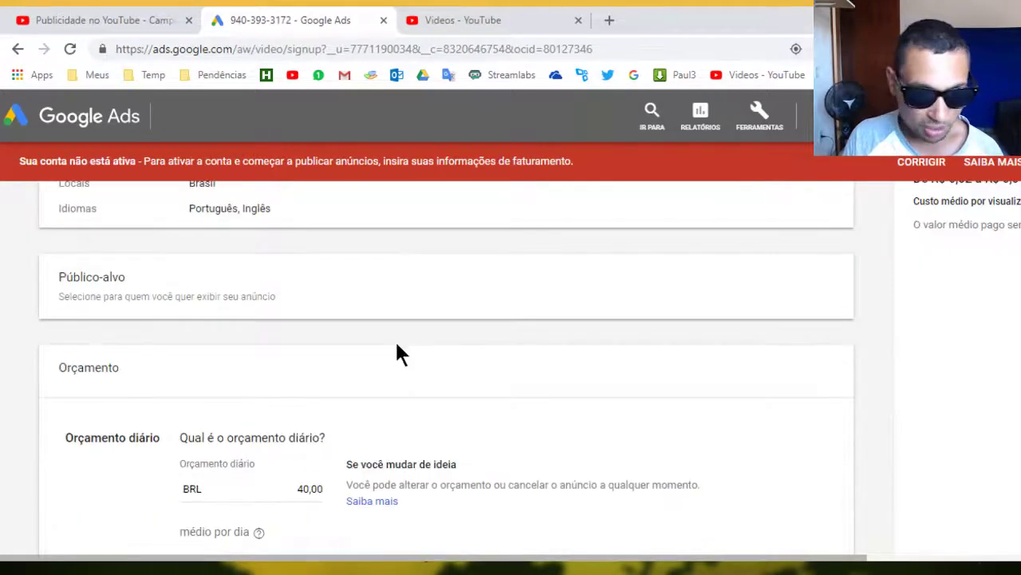
scroll(446, 359, down, 2)
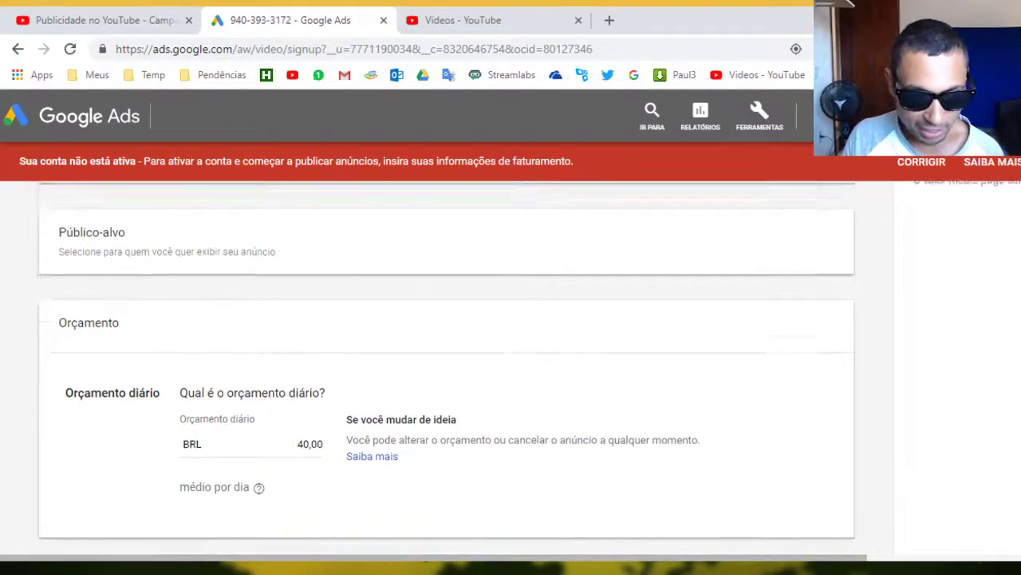
scroll(447, 352, down, 1)
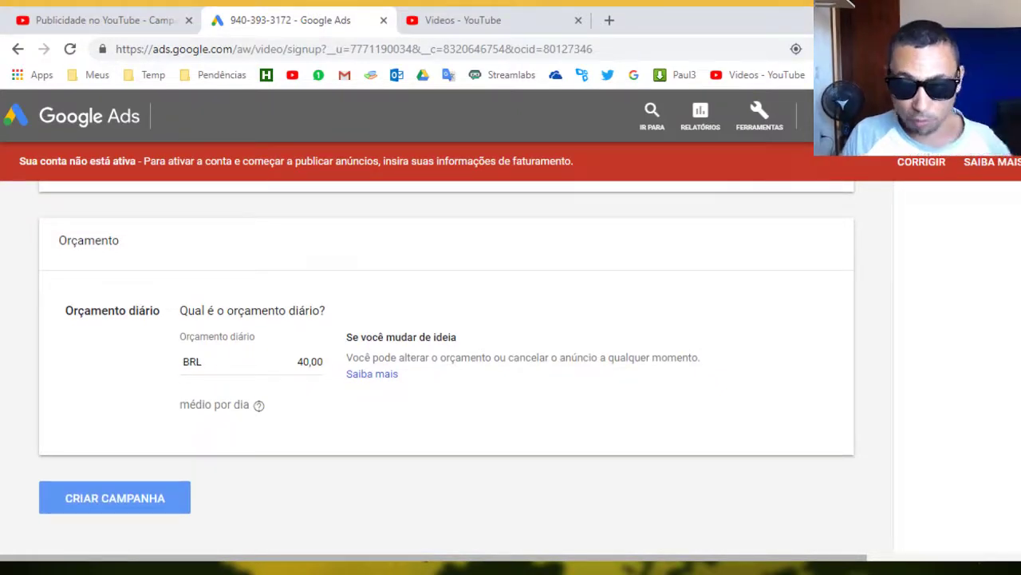
scroll(447, 359, up, 2)
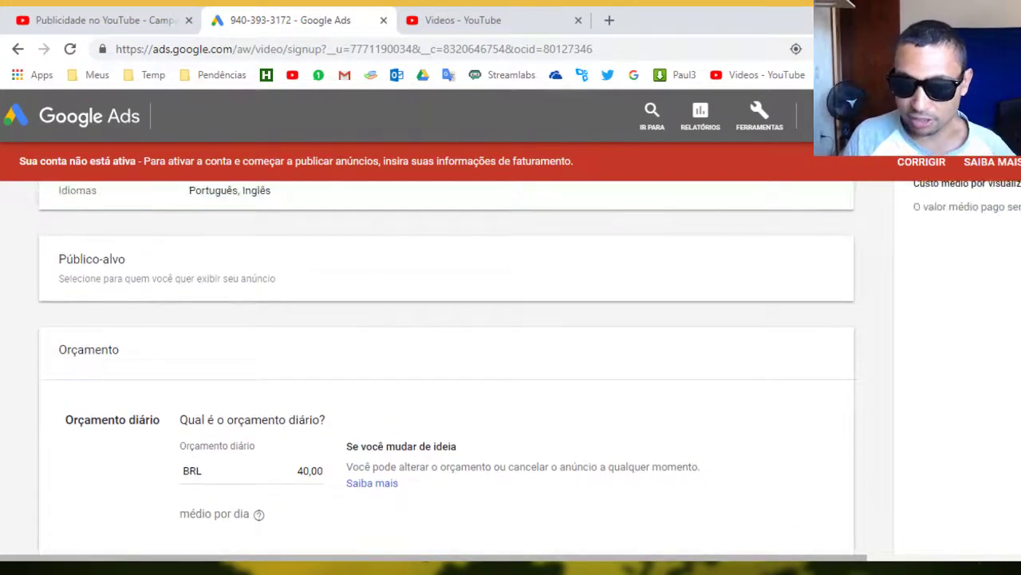
scroll(447, 368, up, 4)
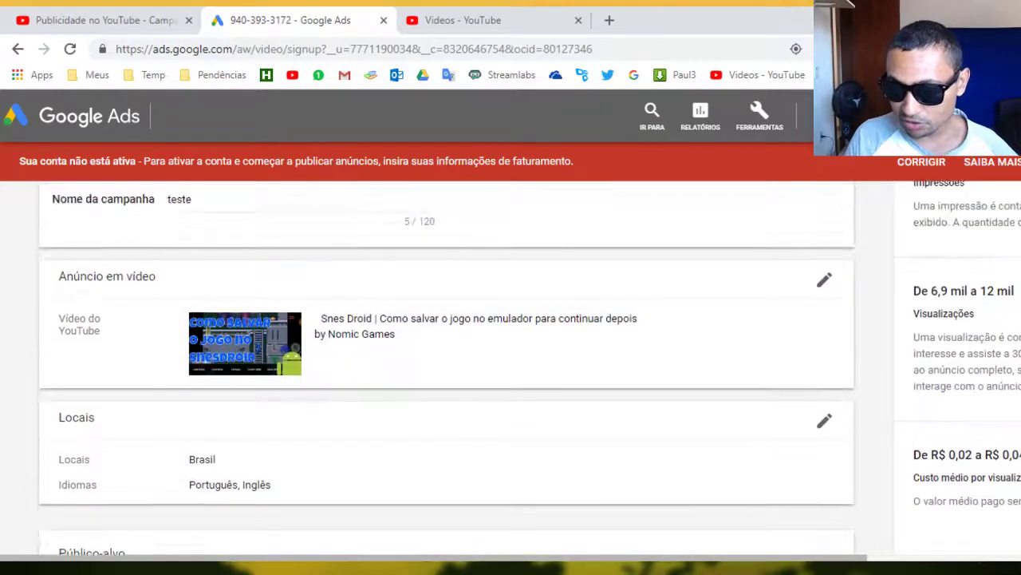
scroll(447, 367, up, 2)
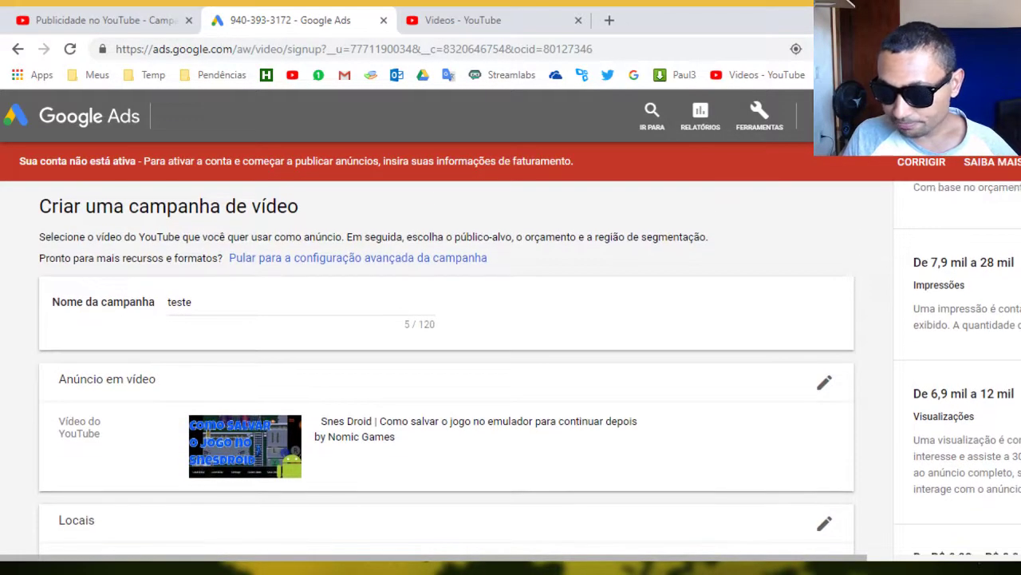
drag(693, 558, 872, 559)
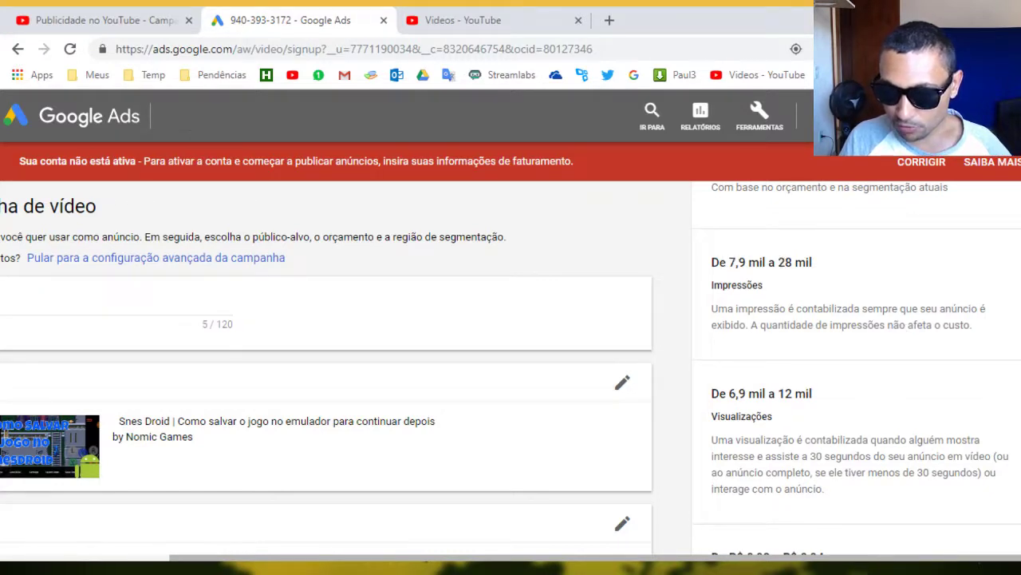
scroll(695, 319, up, 1)
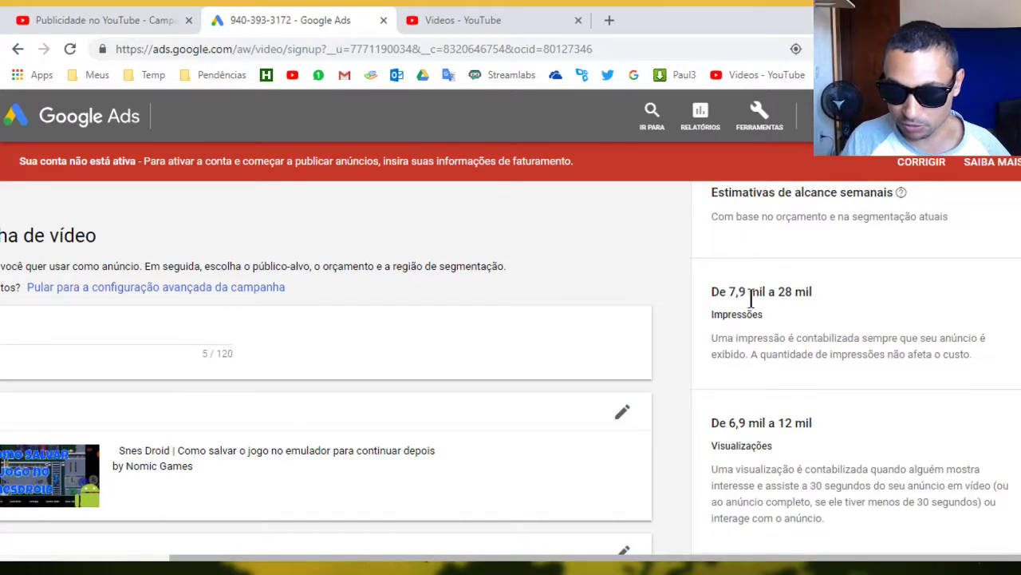
Set the campaign's daily budget to BRL 80,00 and check the weekly reach estimates.
scroll(327, 367, down, 7)
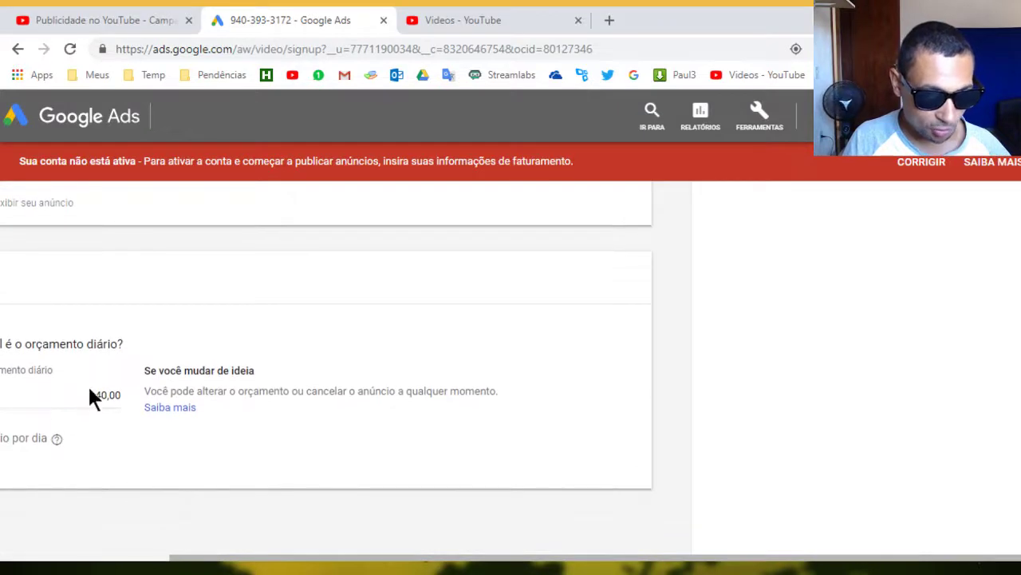
click(89, 394)
text(80,00)
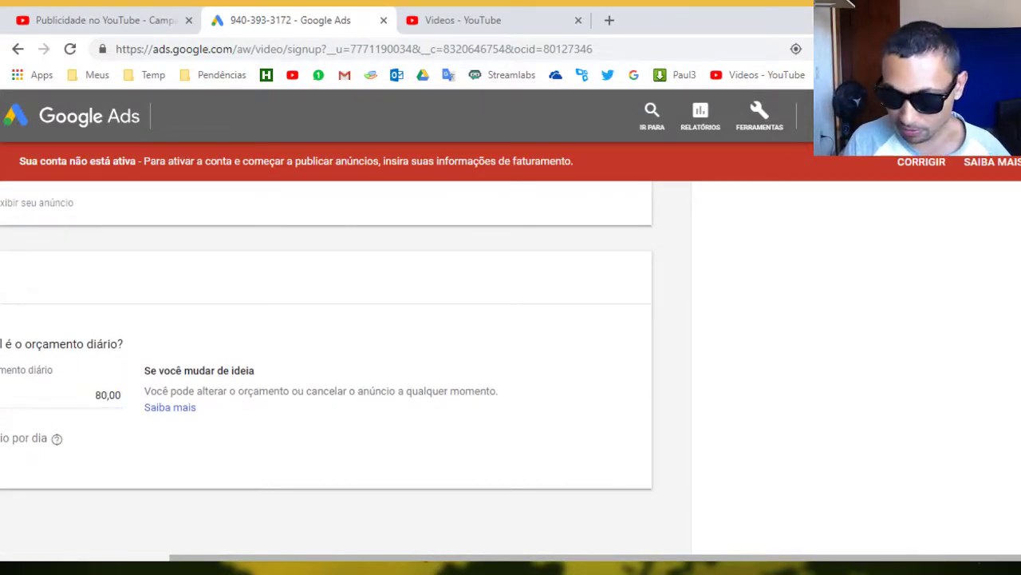
scroll(943, 399, up, 7)
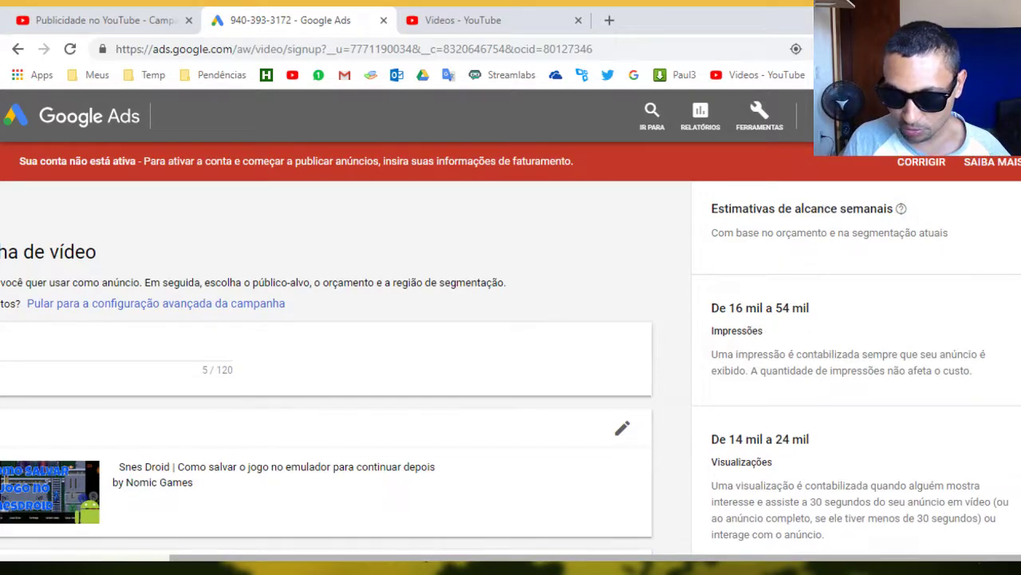
Raise the daily budget to BRL 150,00 and compare the weekly impression and view estimates.
scroll(60, 473, down, 7)
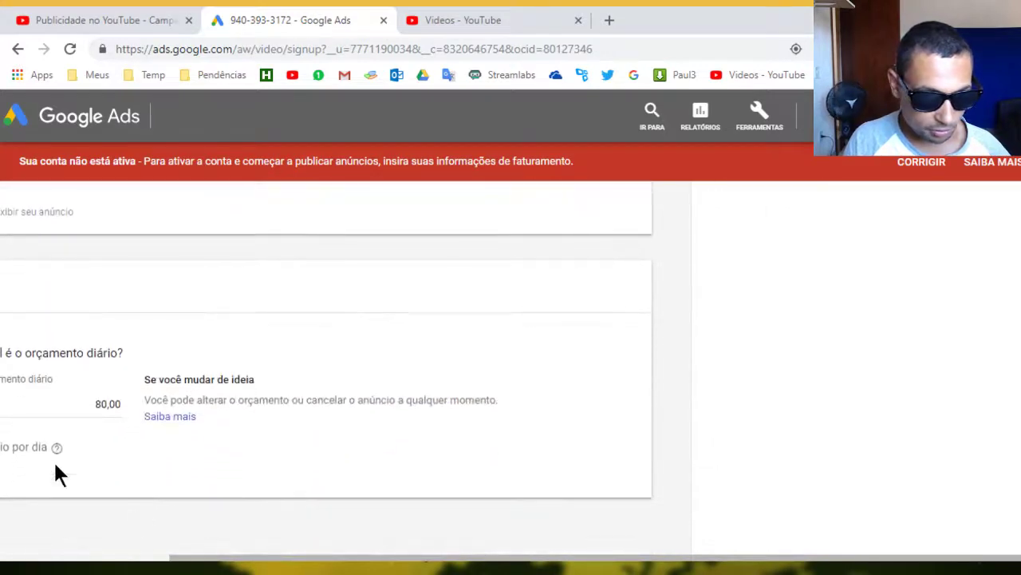
double_click(94, 402)
text(1)
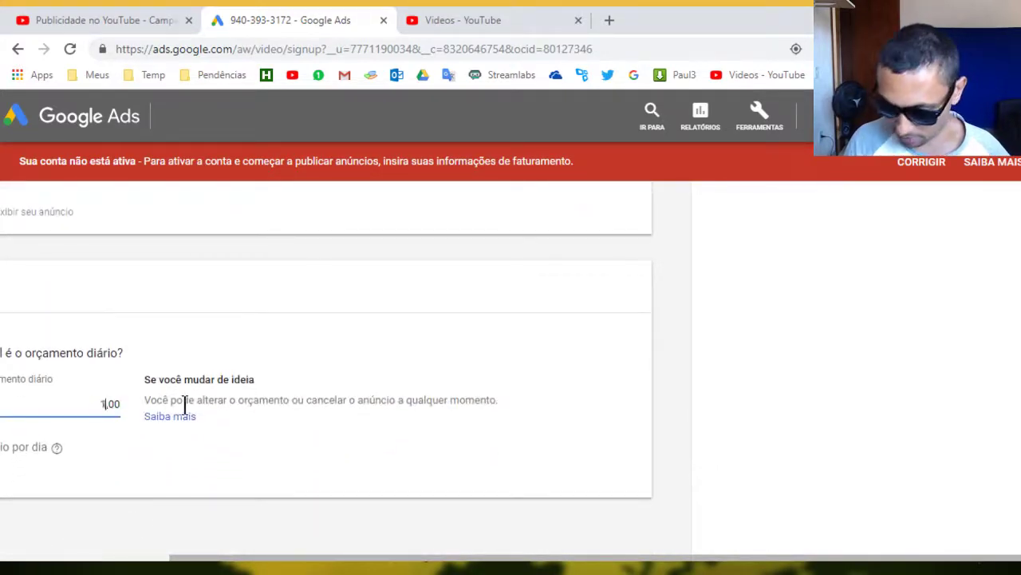
text(50)
scroll(327, 355, up, 2)
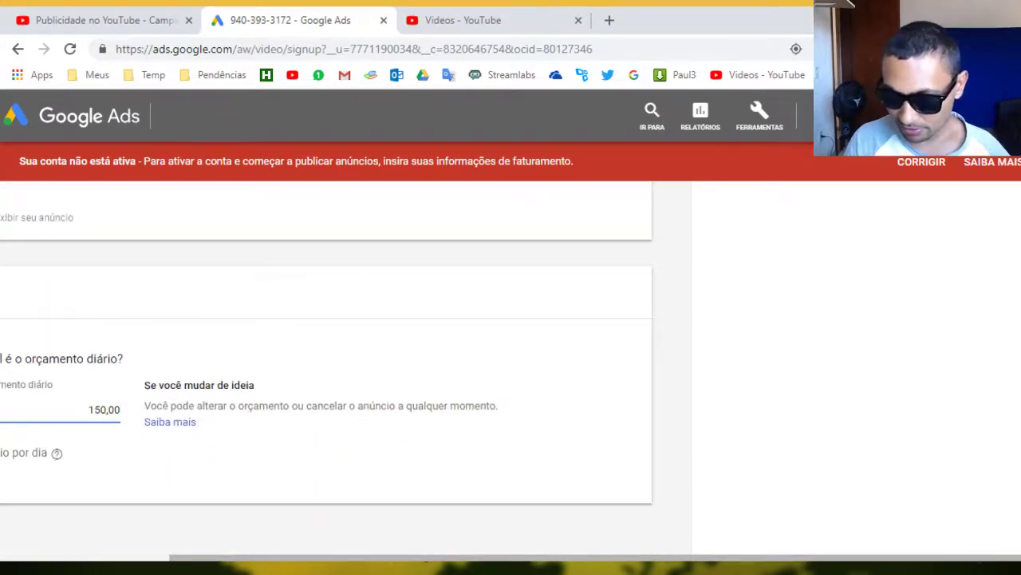
scroll(734, 288, up, 10)
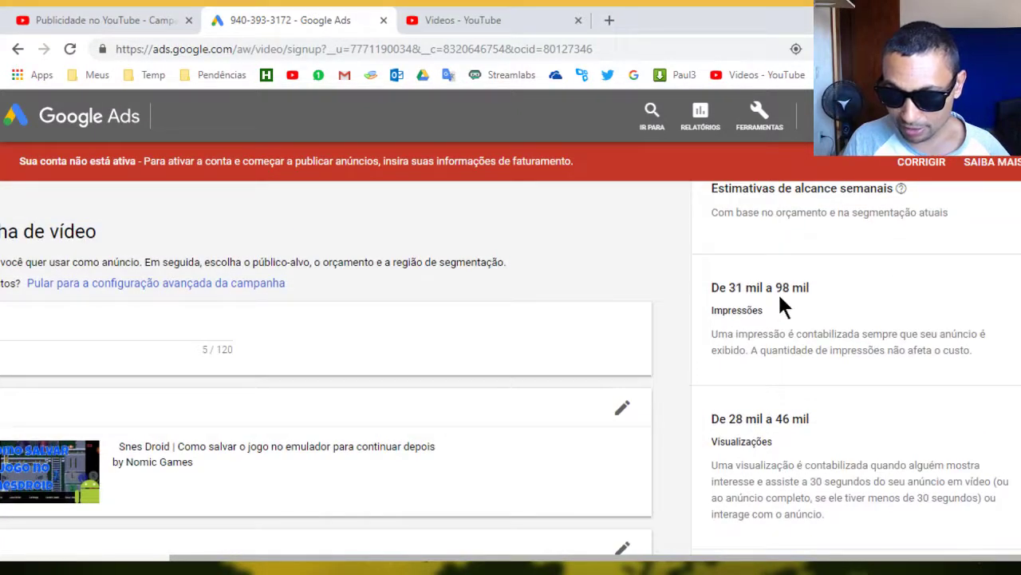
Set the daily budget to BRL 200,00 and check the updated weekly reach estimates.
scroll(104, 418, down, 10)
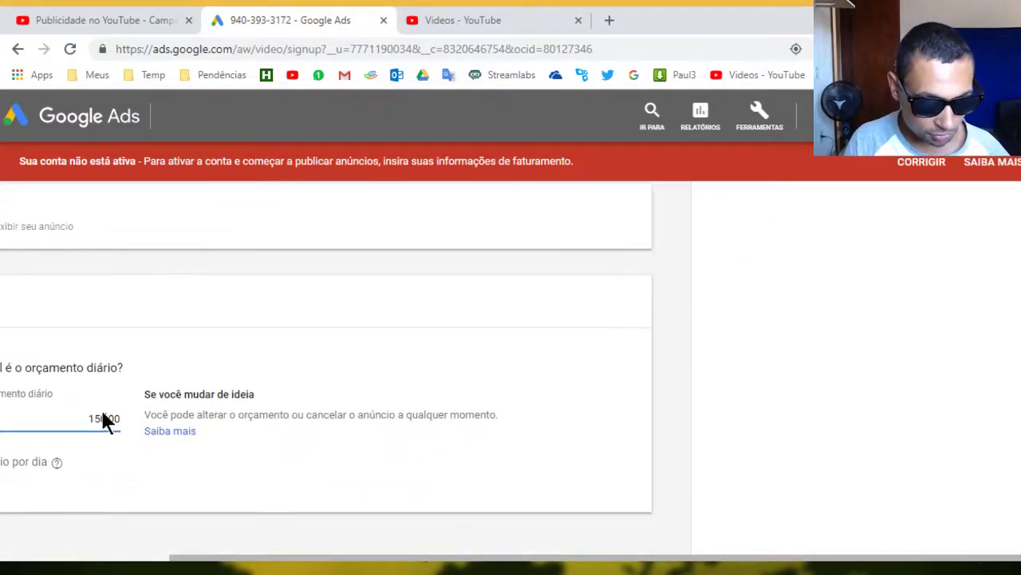
drag(87, 418, 243, 431)
text(200,00)
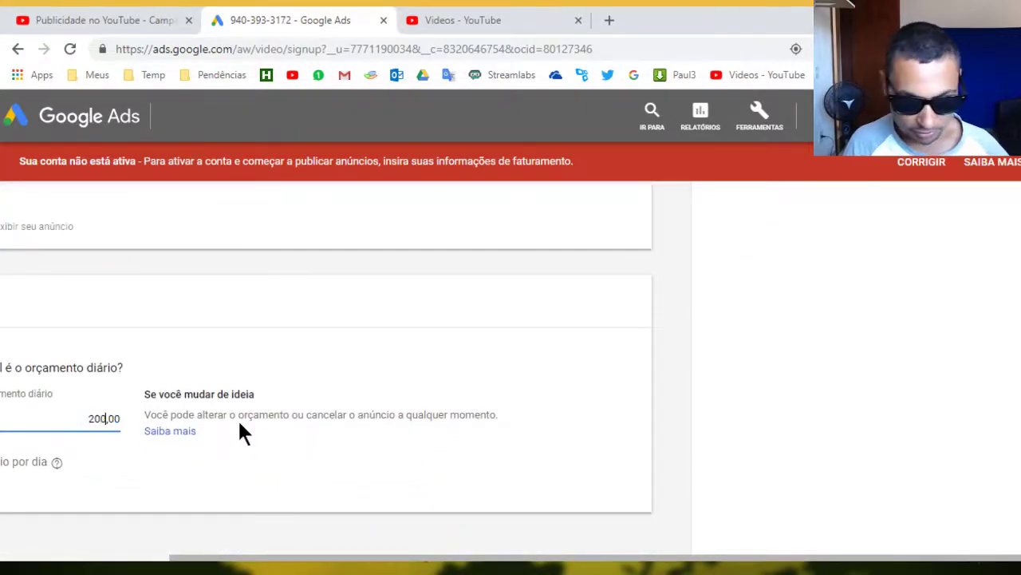
click(952, 410)
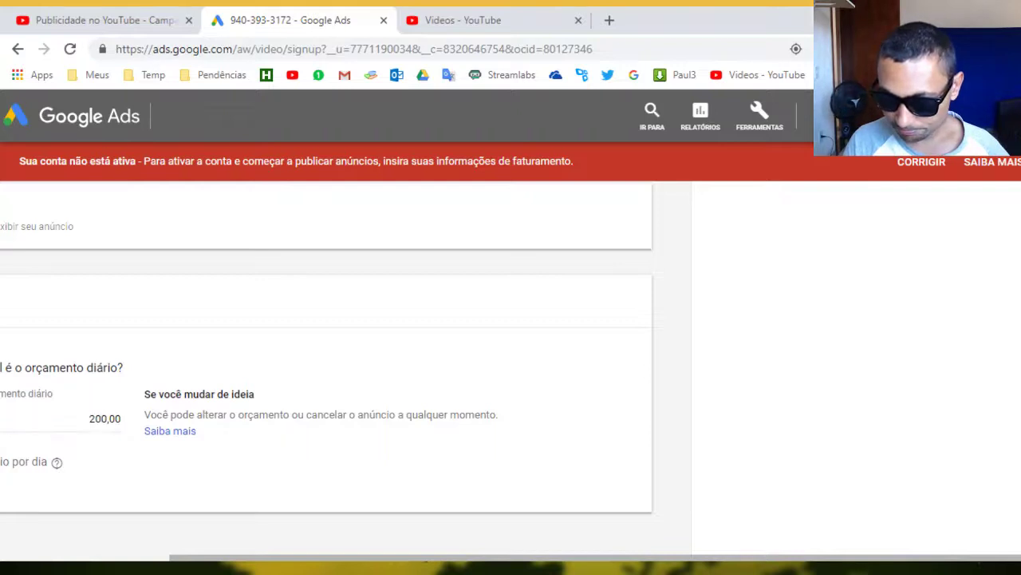
scroll(909, 297, up, 5)
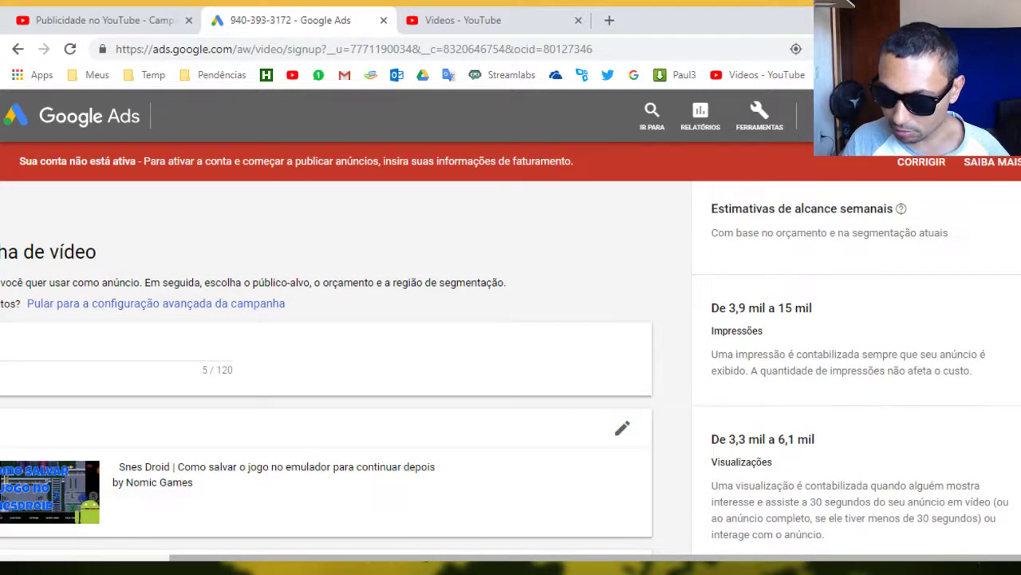
Recheck the daily budget amount in the budget section and compare it with the weekly reach estimates.
scroll(511, 347, down, 5)
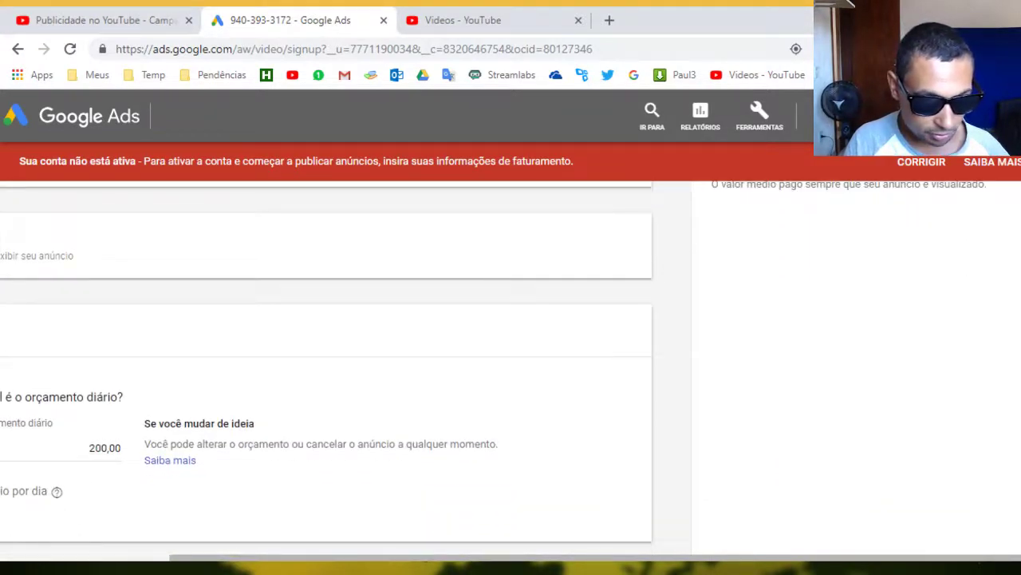
scroll(327, 363, down, 1)
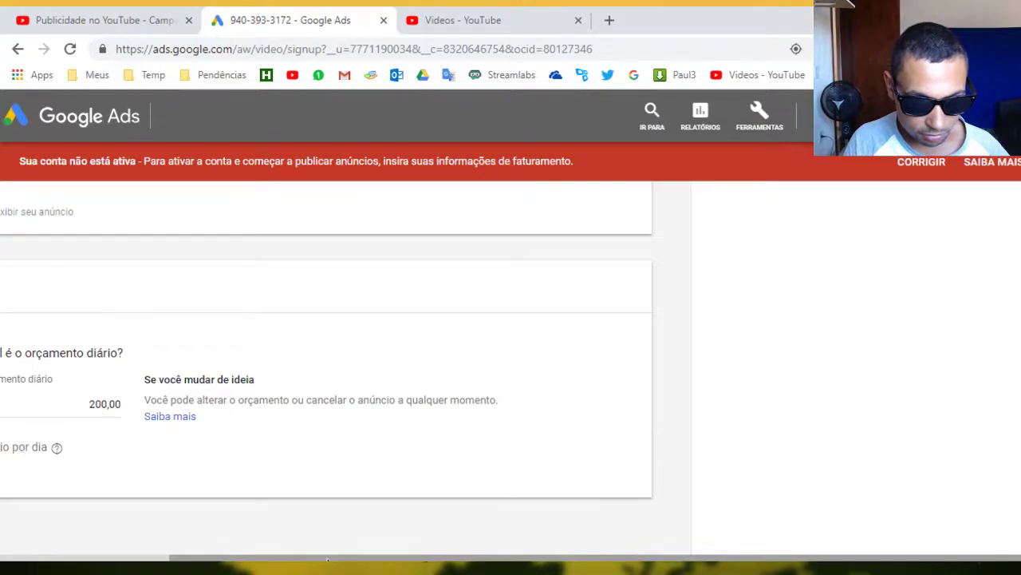
drag(312, 557, 160, 559)
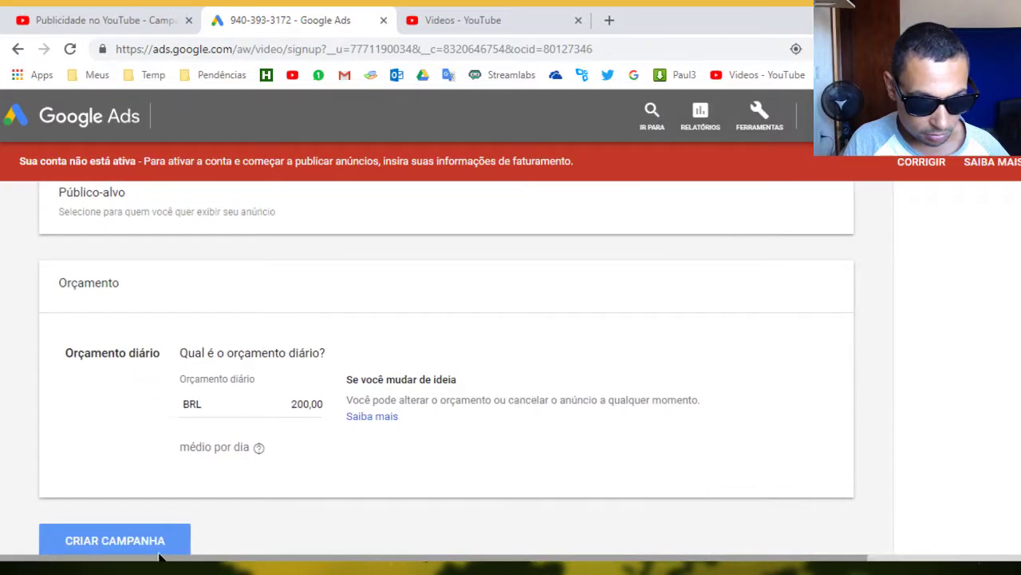
click(290, 403)
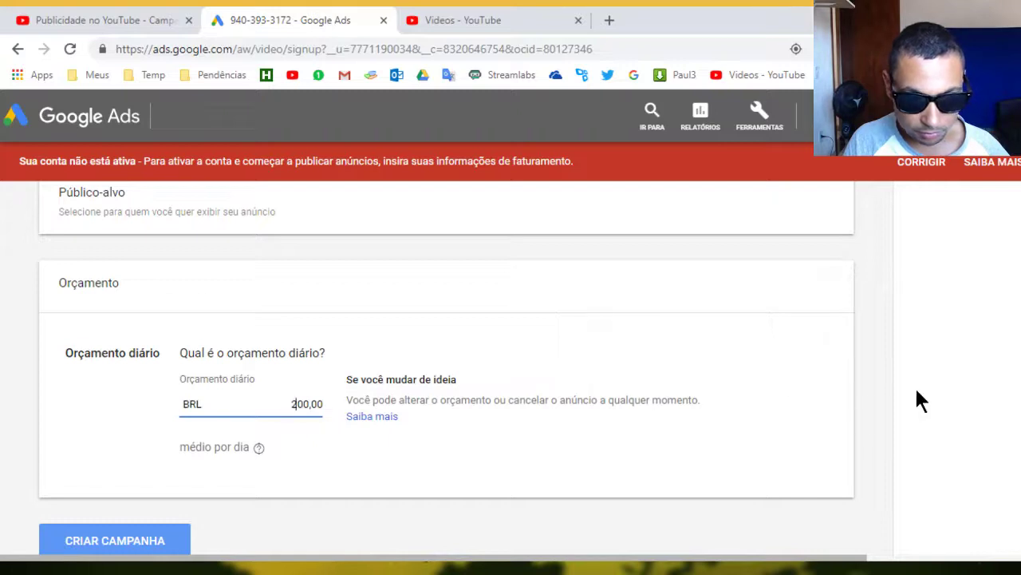
click(939, 381)
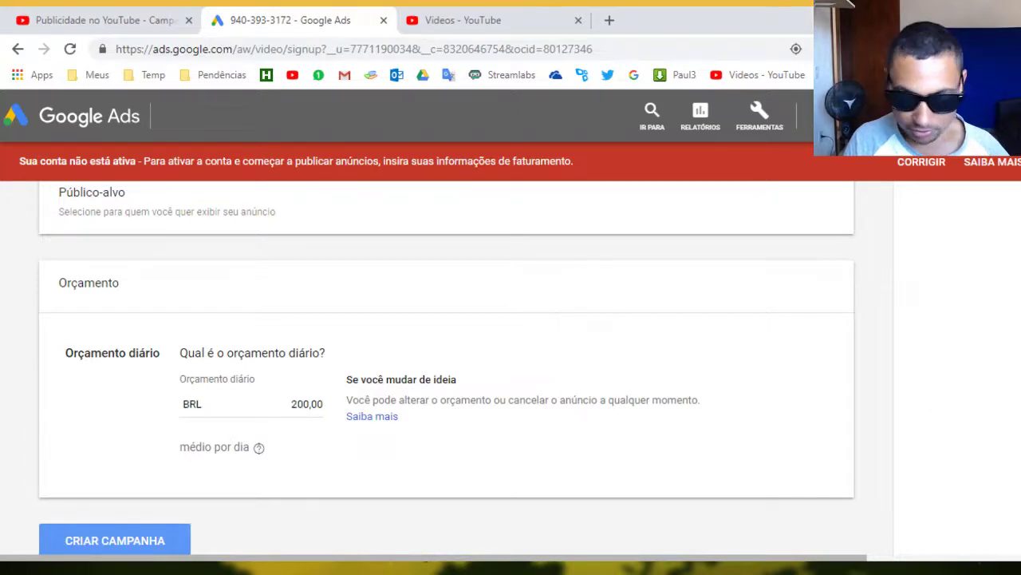
scroll(447, 367, up, 8)
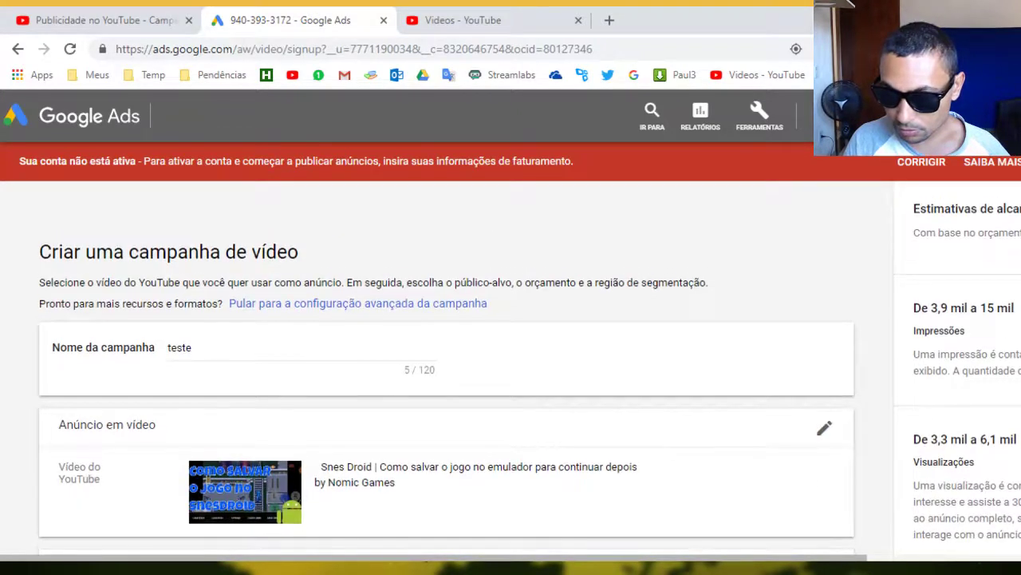
scroll(447, 359, right, 1)
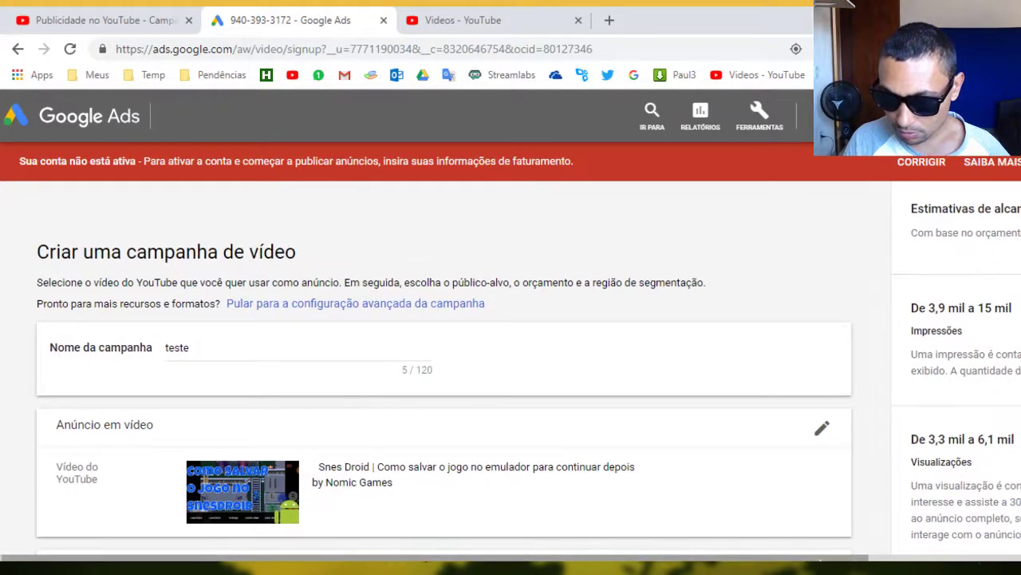
scroll(880, 383, right, 5)
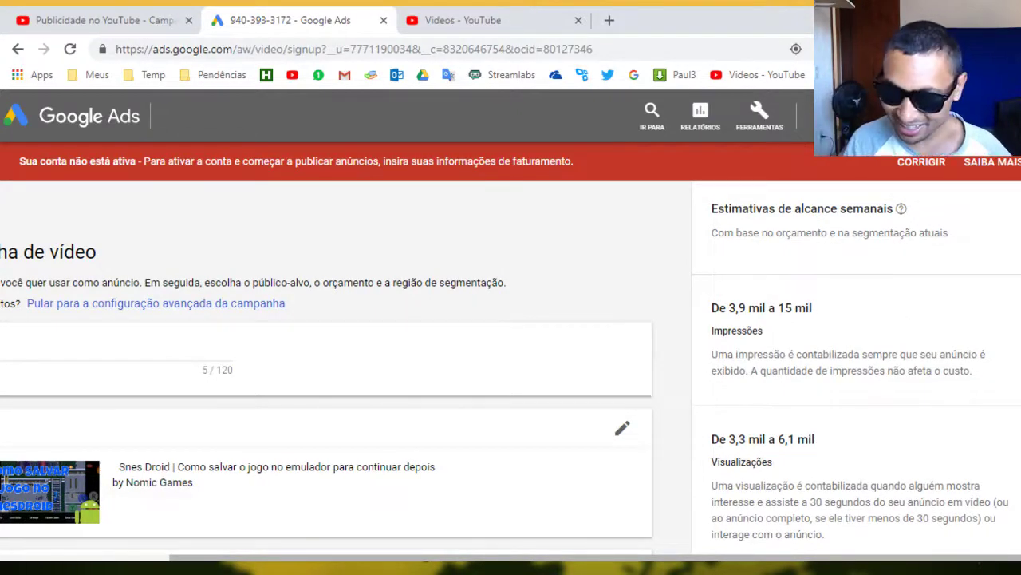
Set the daily budget to BRL 201,00 and check the weekly impression and view estimates.
scroll(844, 327, down, 5)
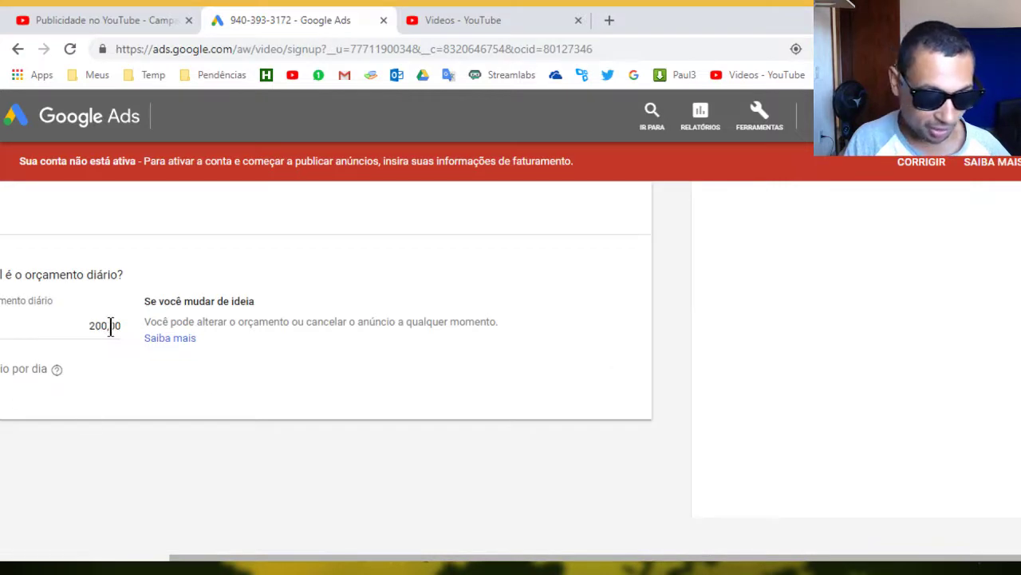
drag(118, 325, 102, 326)
key(Left)
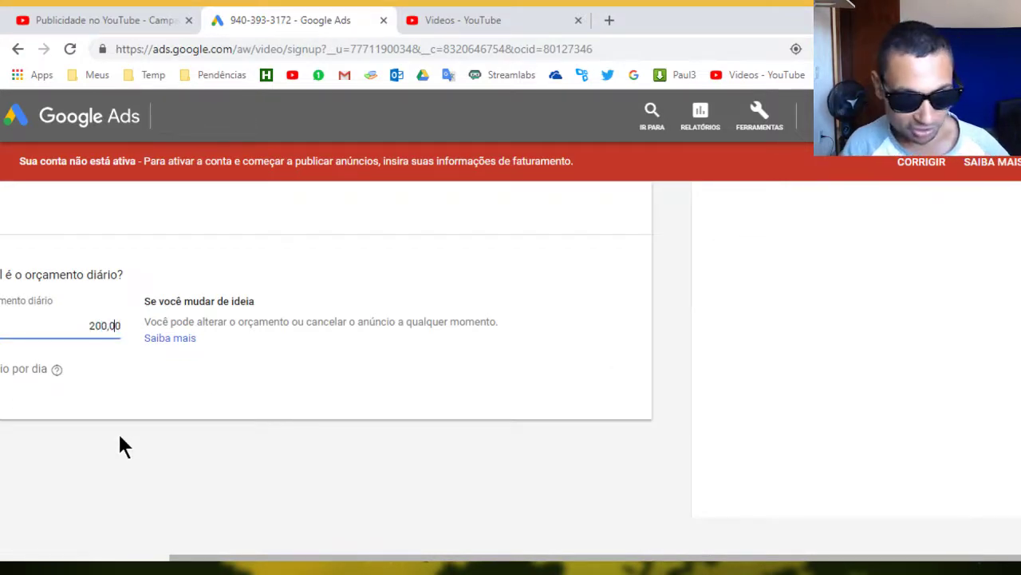
key(Delete)
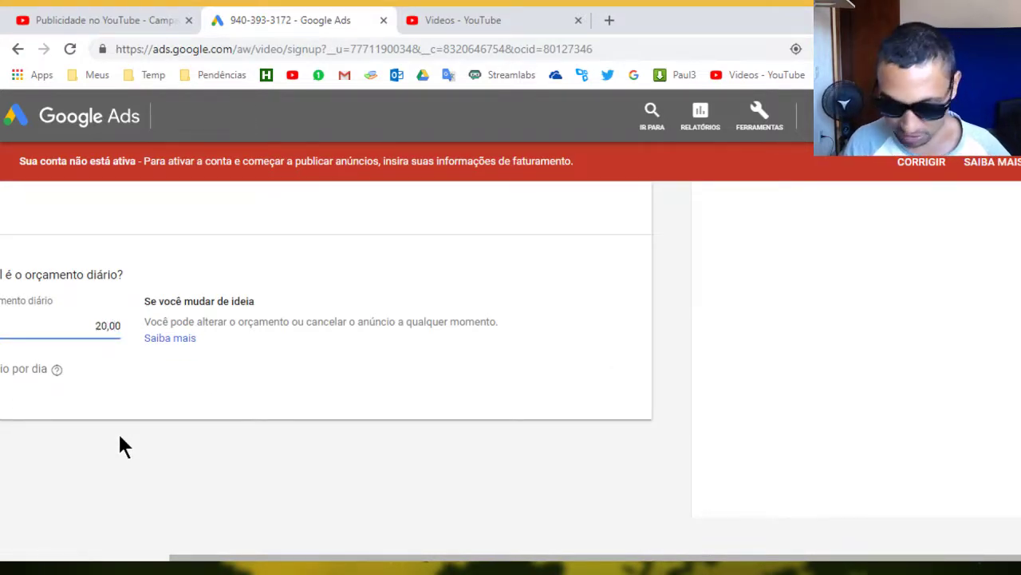
text(1)
click(266, 501)
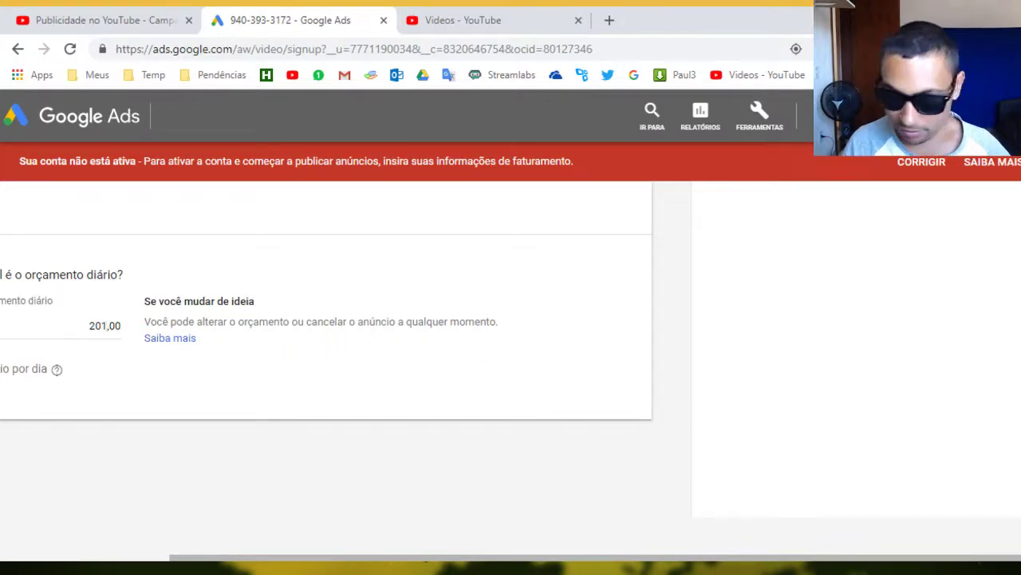
scroll(327, 367, up, 10)
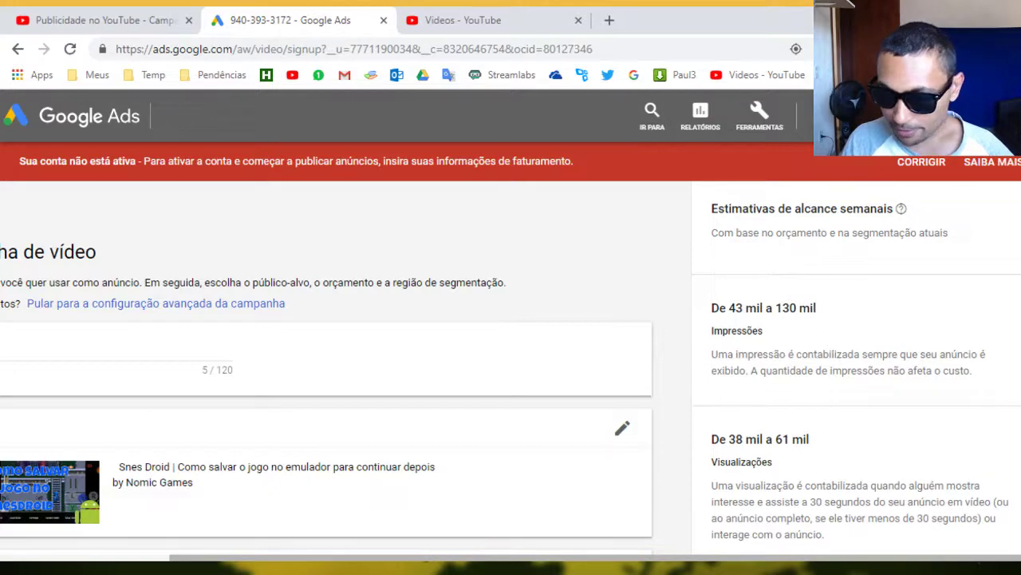
Replace the daily budget with BRL 250,00 and check how the weekly reach estimates respond.
scroll(85, 311, down, 6)
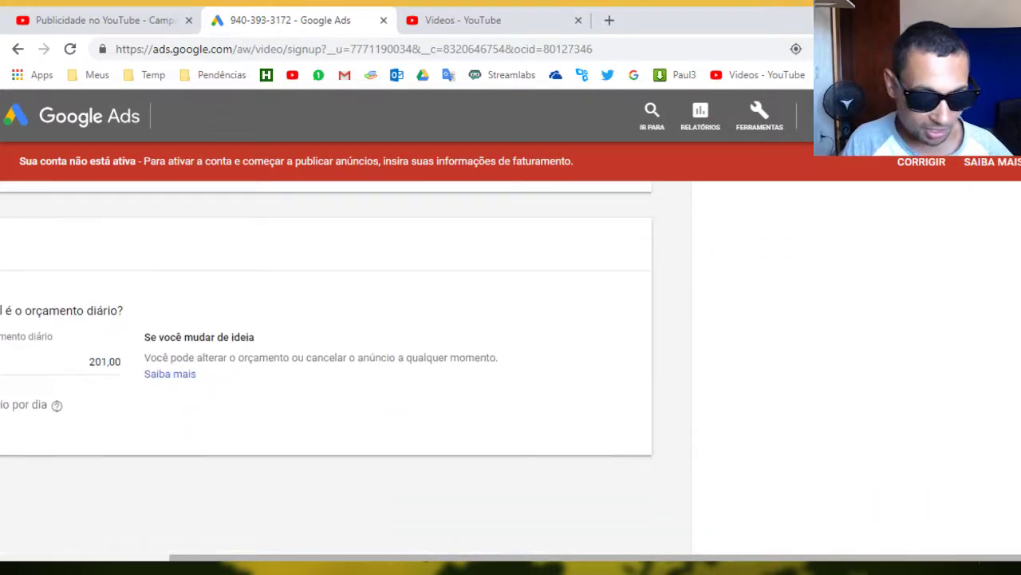
drag(91, 359, 151, 363)
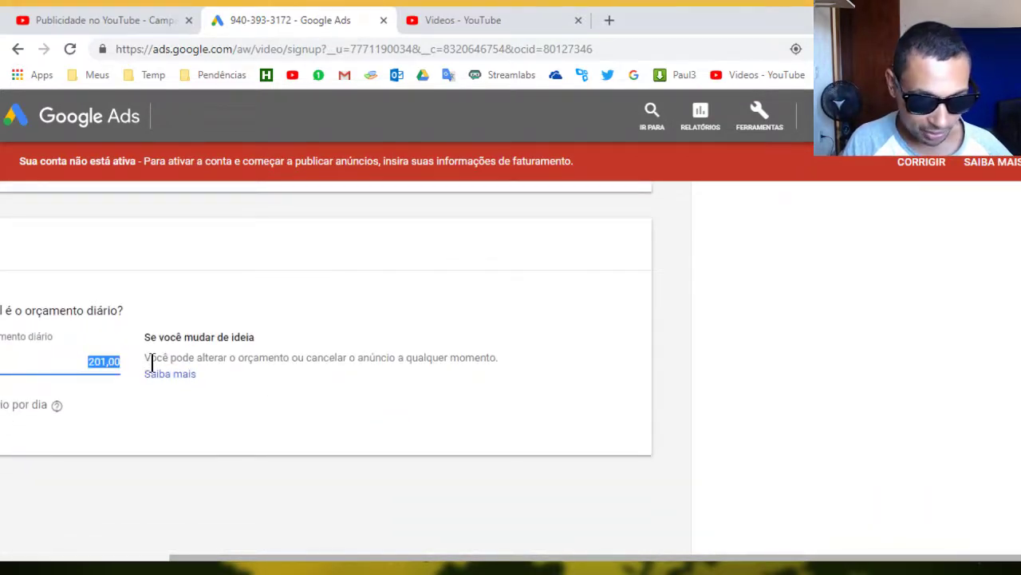
text(250,00)
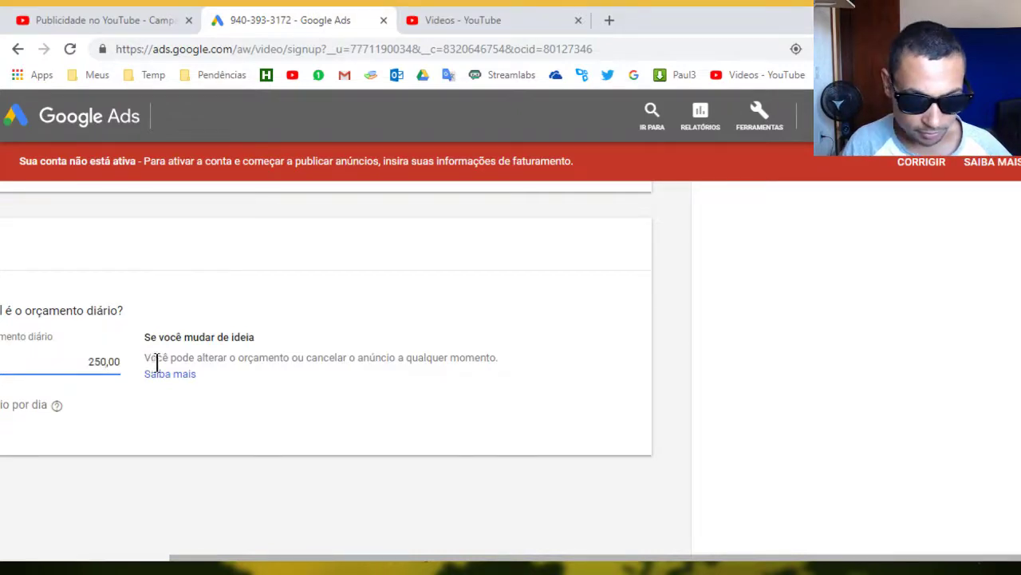
click(761, 369)
scroll(328, 367, up, 6)
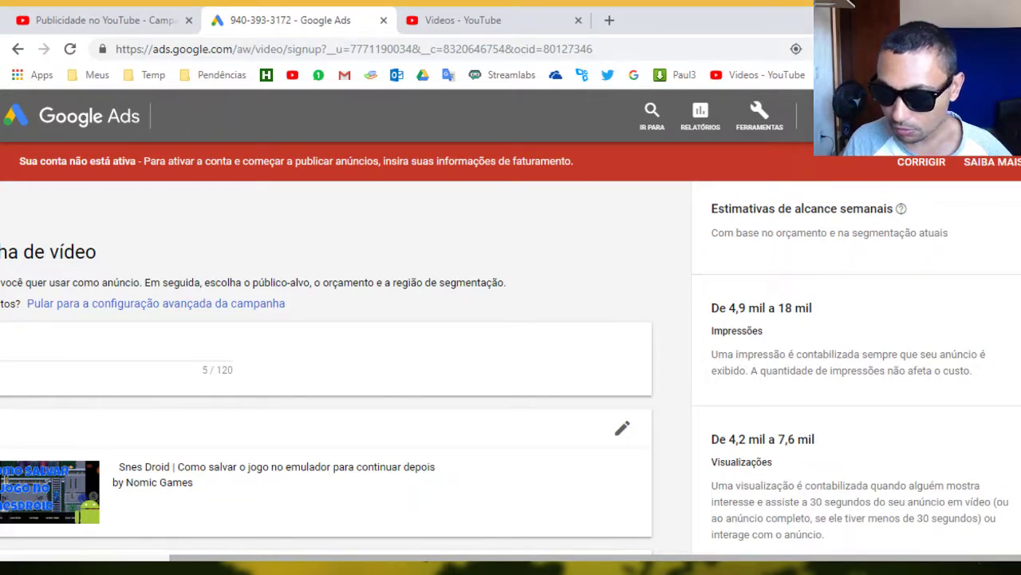
Change the daily budget to BRL 251,00 and review the recalculated weekly reach estimates.
scroll(327, 367, down, 6)
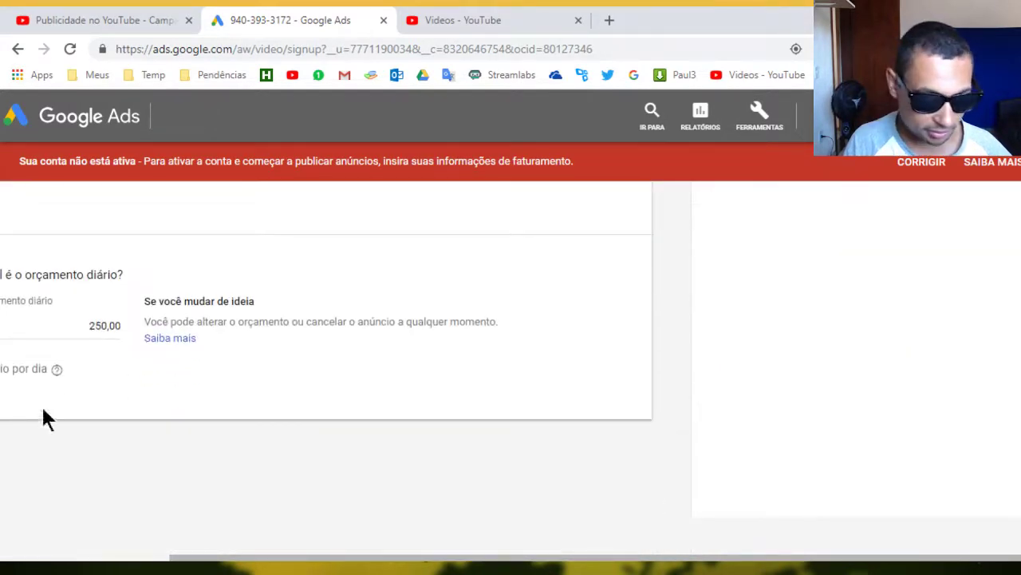
click(100, 326)
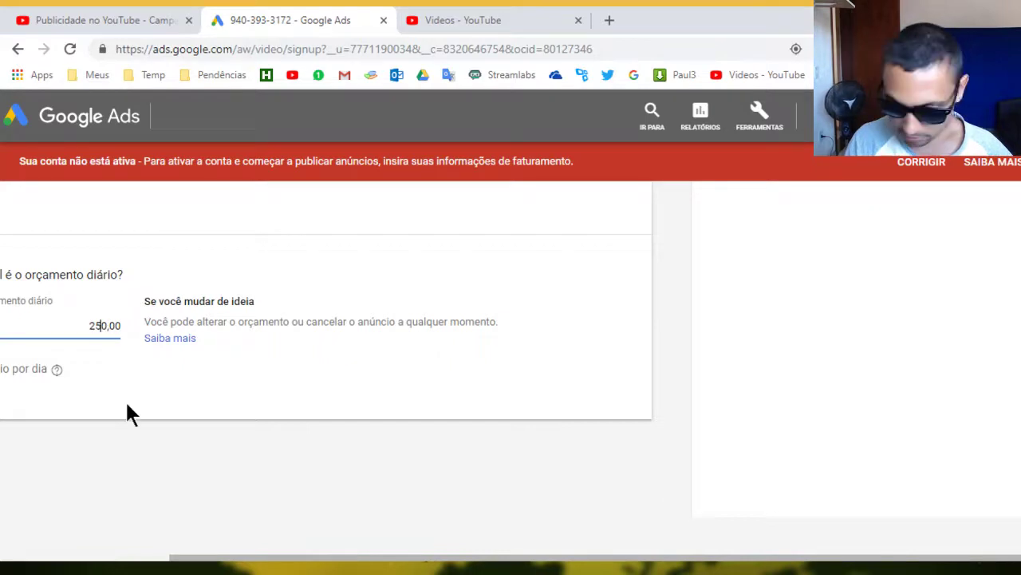
key(Delete)
text(1)
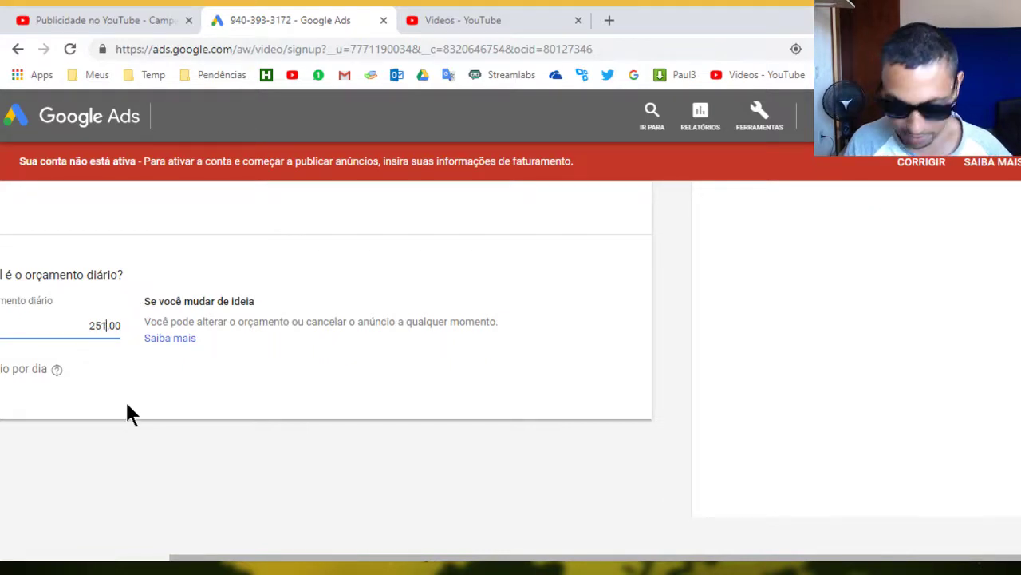
click(942, 446)
scroll(327, 367, up, 6)
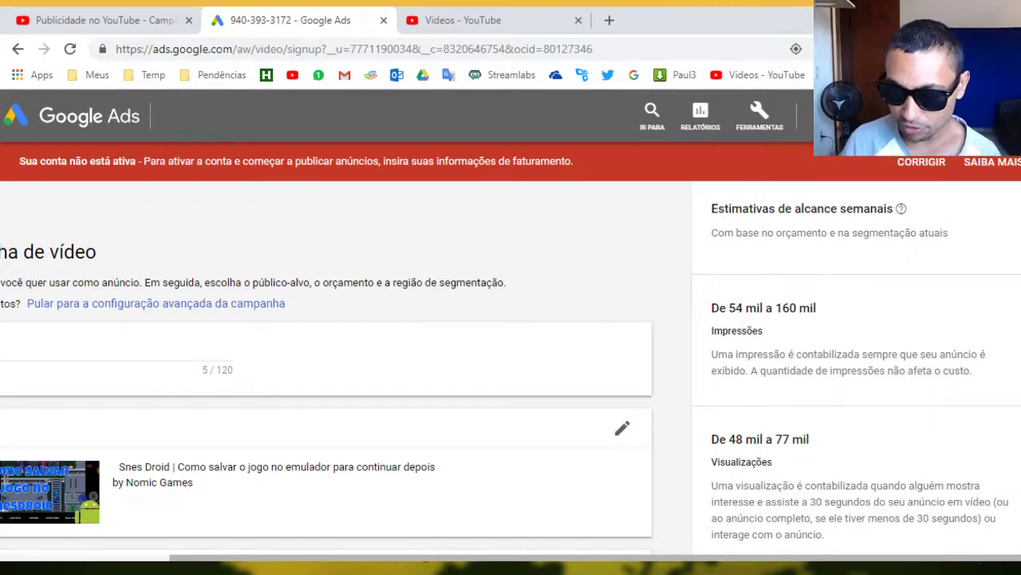
Examine the daily budget alongside the estimated weekly impressions, views and average cost per view.
scroll(327, 359, down, 8)
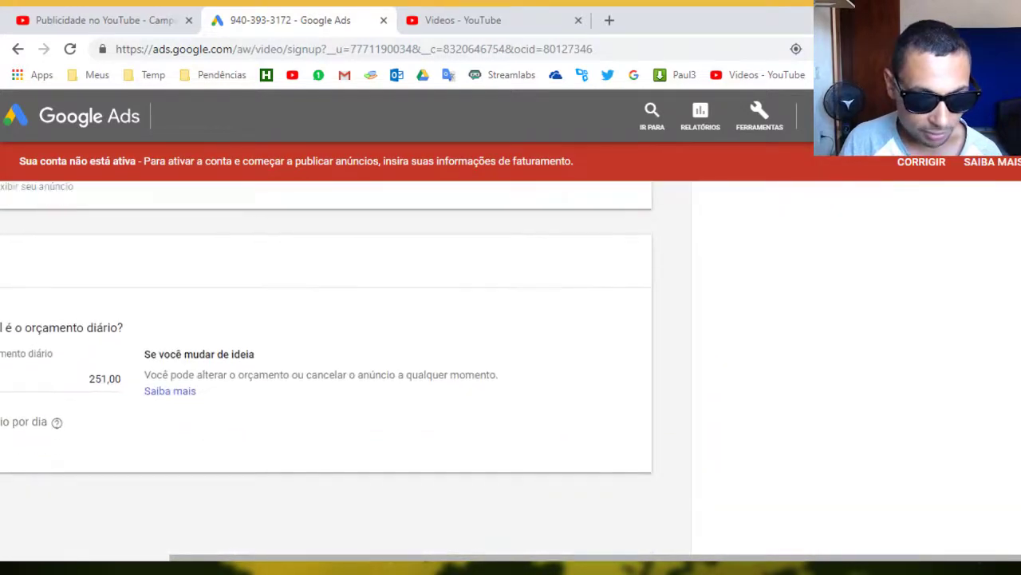
drag(287, 557, 171, 559)
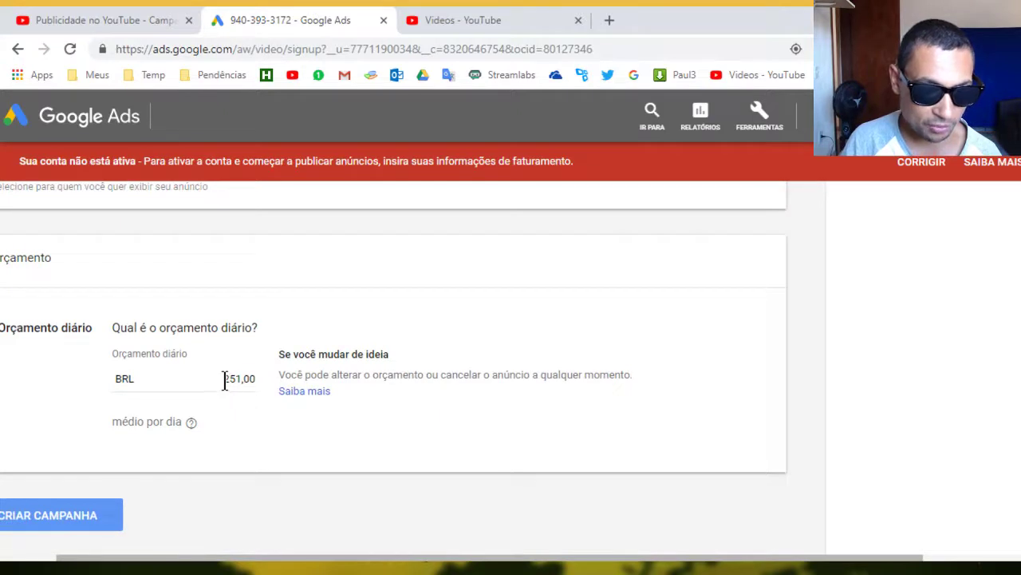
drag(225, 380, 266, 391)
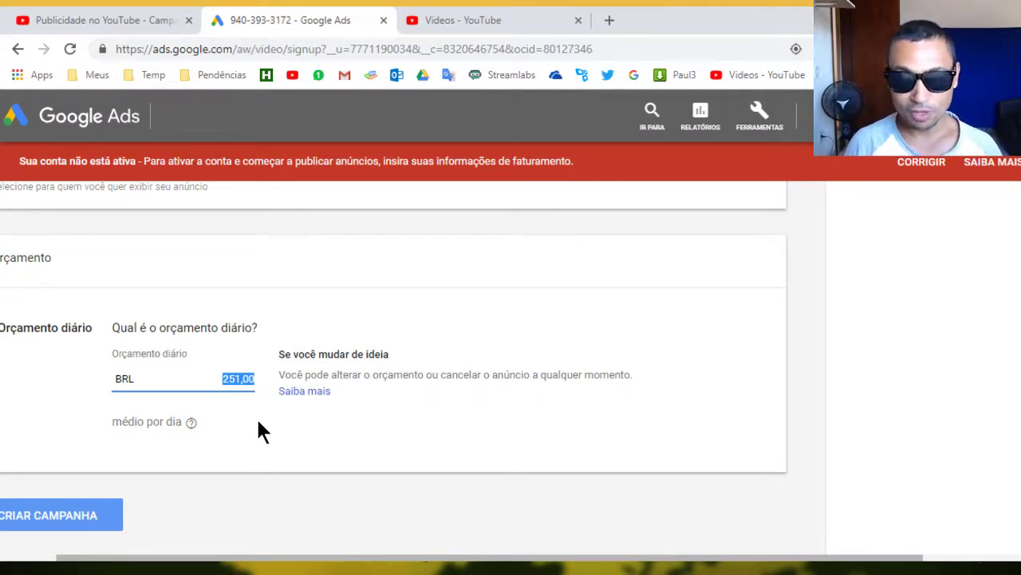
scroll(395, 368, up, 10)
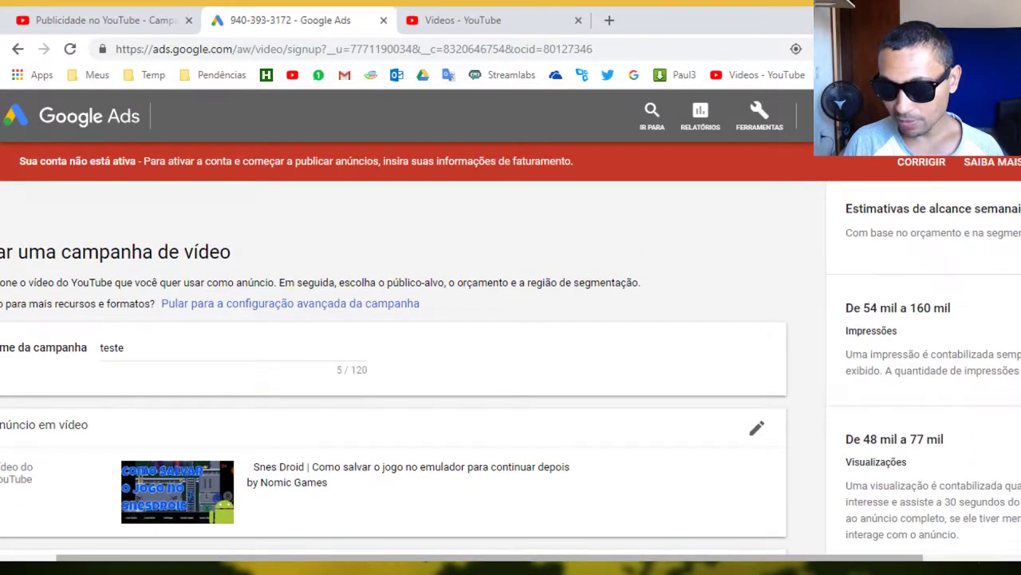
scroll(527, 400, down, 10)
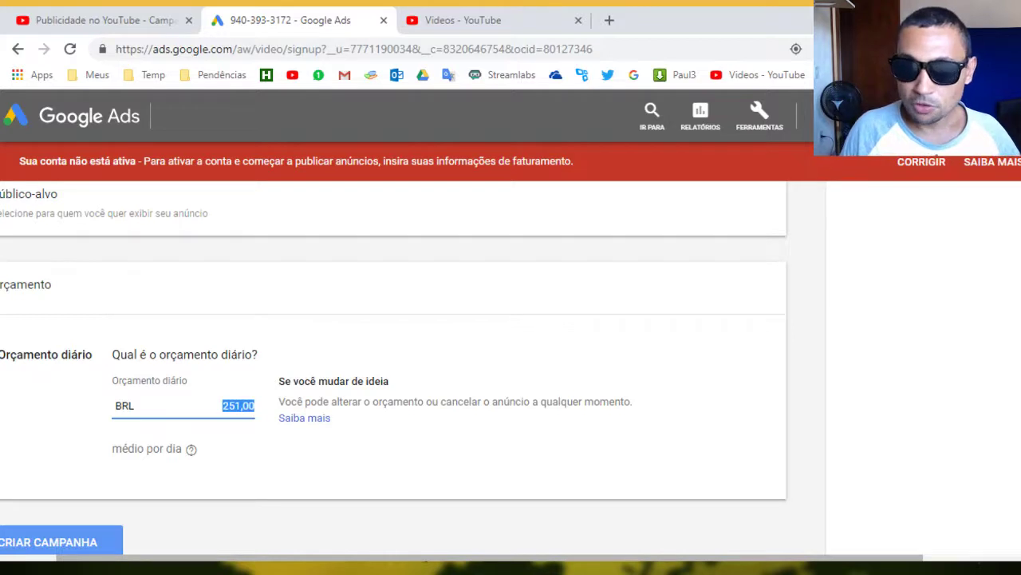
scroll(399, 367, up, 5)
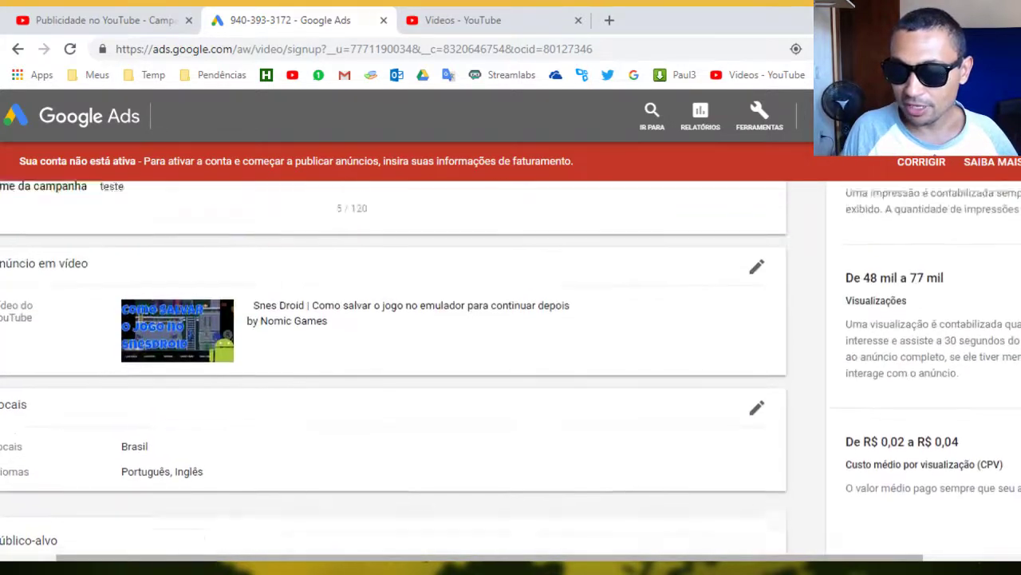
scroll(695, 249, up, 2)
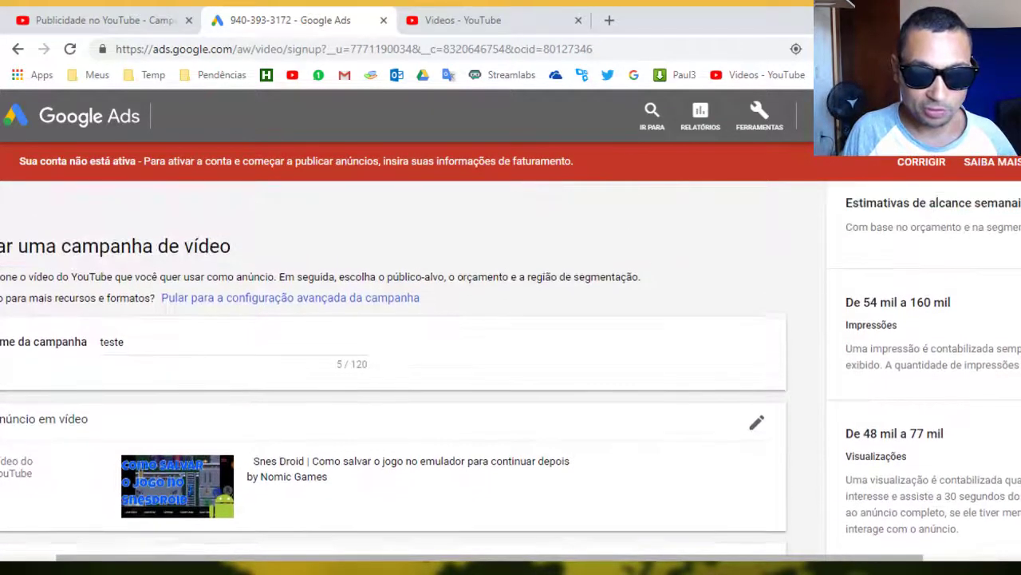